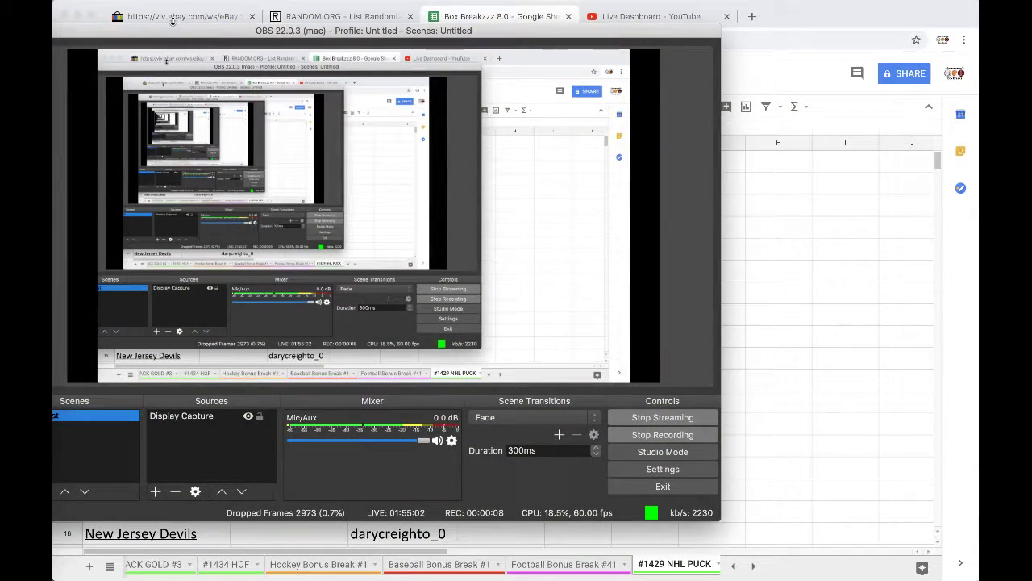
Check the official eBay time, then return to the Box Breakzzz #1429 NHL PUCK sheet.
{"action": "left_click", "coordinate": [167, 20]}
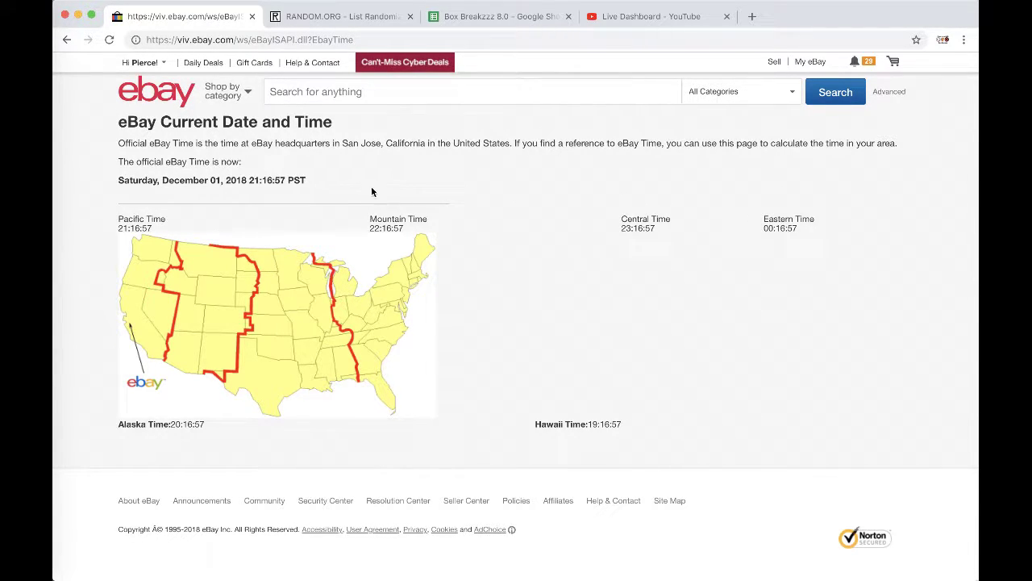
{"action": "left_click", "coordinate": [480, 20]}
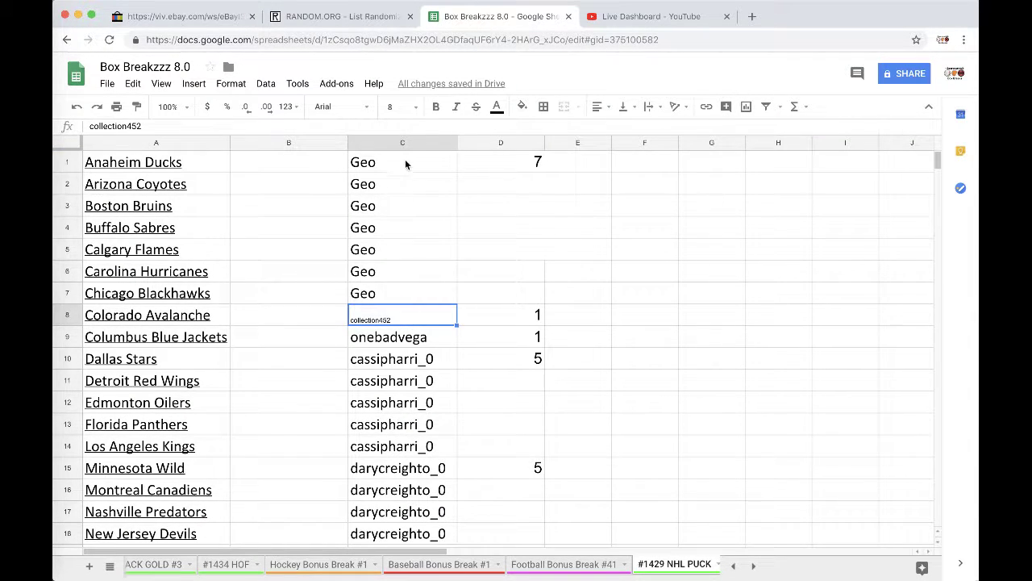
Set columns C and D to font size 18 so collection452 matches the other names.
{"action": "left_click_drag", "start_coordinate": [399, 145], "coordinate": [500, 143]}
{"action": "left_click", "coordinate": [392, 106]}
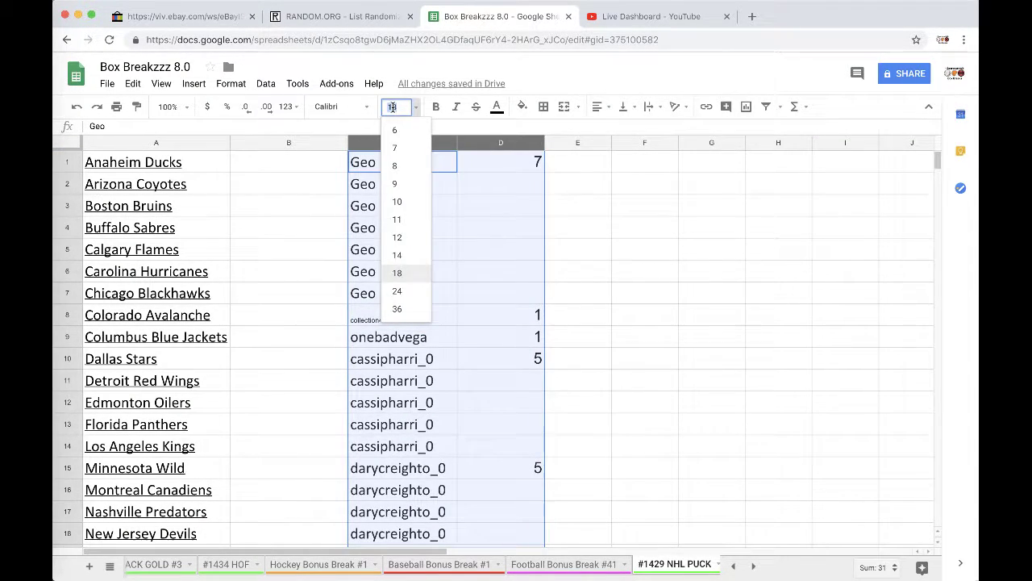
{"action": "left_click", "coordinate": [403, 272]}
{"action": "left_click", "coordinate": [396, 308]}
Scroll through the list and copy all the names in column C.
{"action": "scroll", "coordinate": [396, 311], "scroll_direction": "down", "scroll_amount": 1}
{"action": "scroll", "coordinate": [391, 318], "scroll_direction": "down", "scroll_amount": 1}
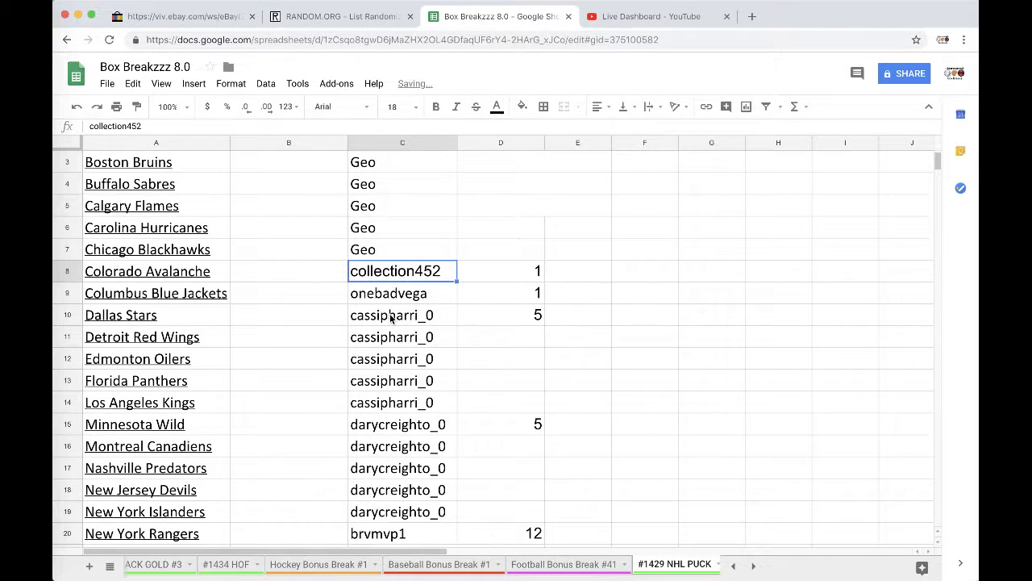
{"action": "scroll", "coordinate": [391, 319], "scroll_direction": "down", "scroll_amount": 2}
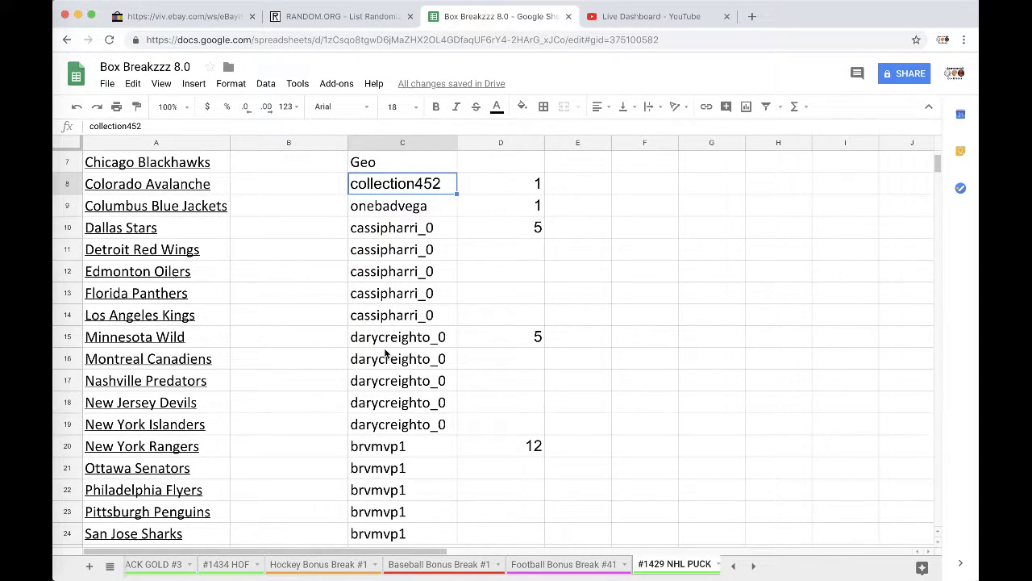
{"action": "scroll", "coordinate": [387, 353], "scroll_direction": "down", "scroll_amount": 1}
{"action": "scroll", "coordinate": [387, 346], "scroll_direction": "down", "scroll_amount": 2}
{"action": "scroll", "coordinate": [387, 343], "scroll_direction": "down", "scroll_amount": 2}
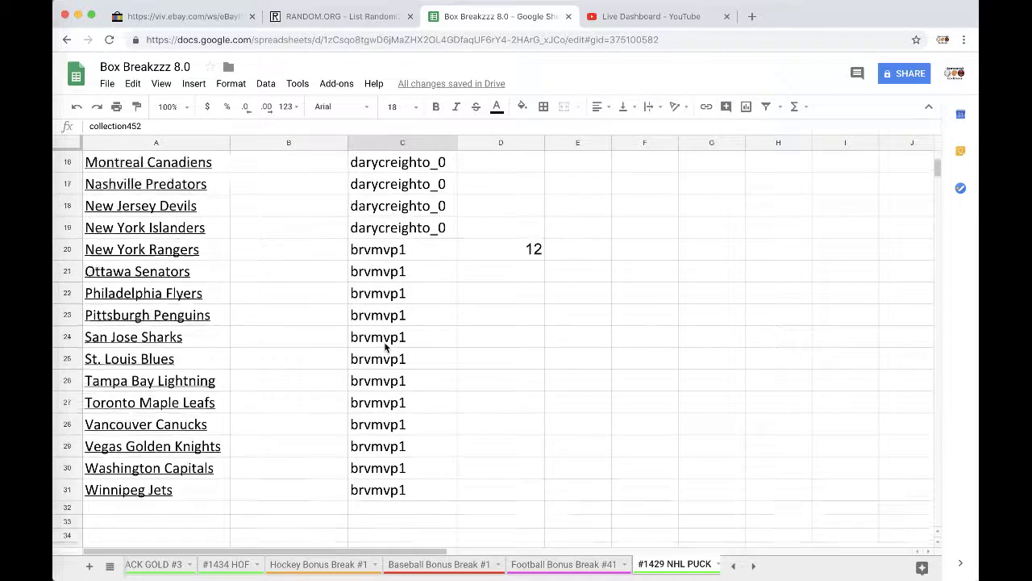
{"action": "scroll", "coordinate": [402, 175], "scroll_direction": "up", "scroll_amount": 6}
{"action": "left_click", "coordinate": [392, 142]}
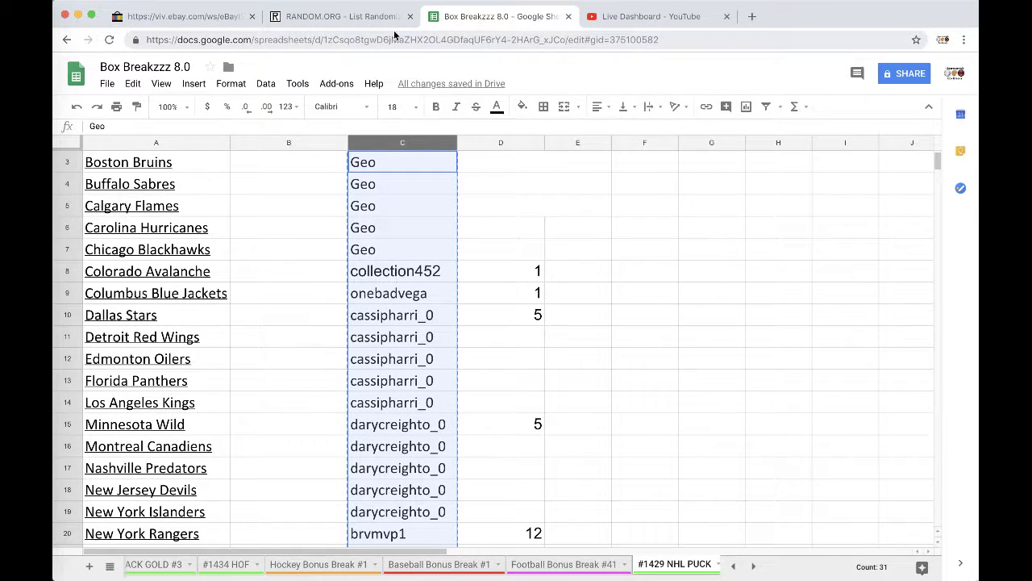
{"action": "left_click", "coordinate": [351, 18]}
Paste the 31 names into RANDOM.ORG, shuffle them five times, and select the final order.
{"action": "left_click", "coordinate": [393, 334]}
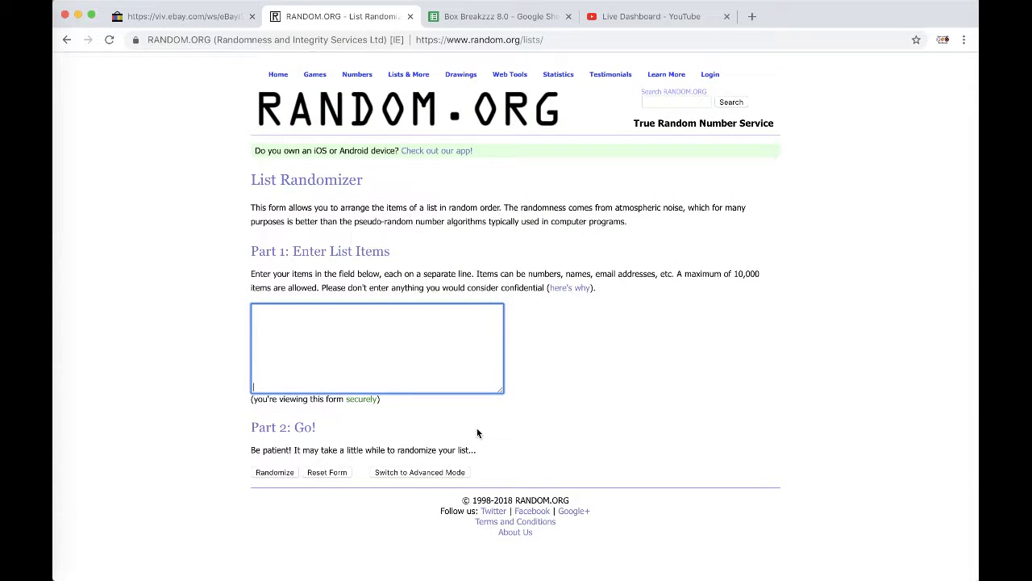
{"action": "left_click", "coordinate": [274, 472]}
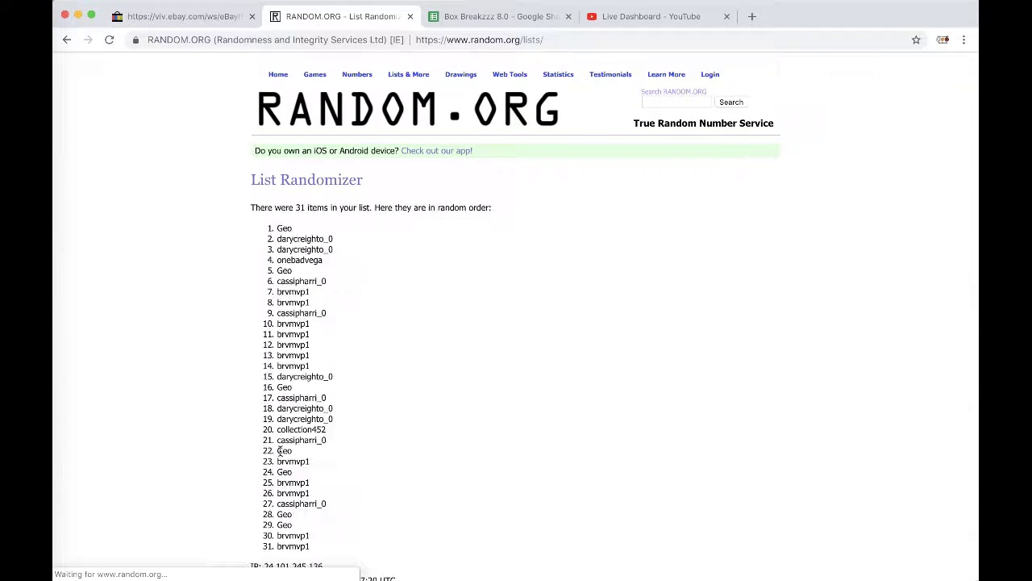
{"action": "scroll", "coordinate": [279, 437], "scroll_direction": "down", "scroll_amount": 3}
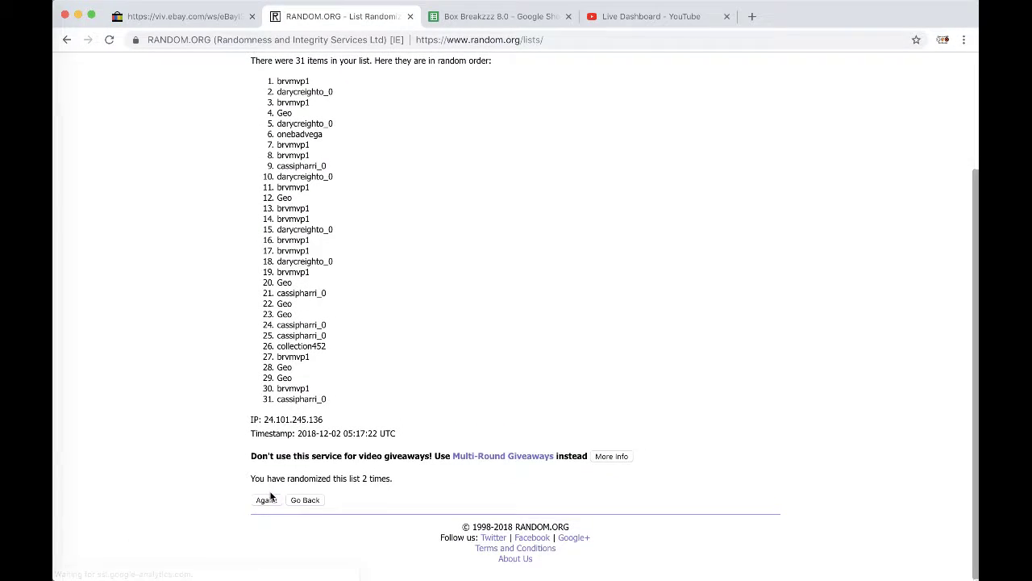
{"action": "left_click", "coordinate": [267, 500]}
{"action": "scroll", "coordinate": [282, 419], "scroll_direction": "down", "scroll_amount": 3}
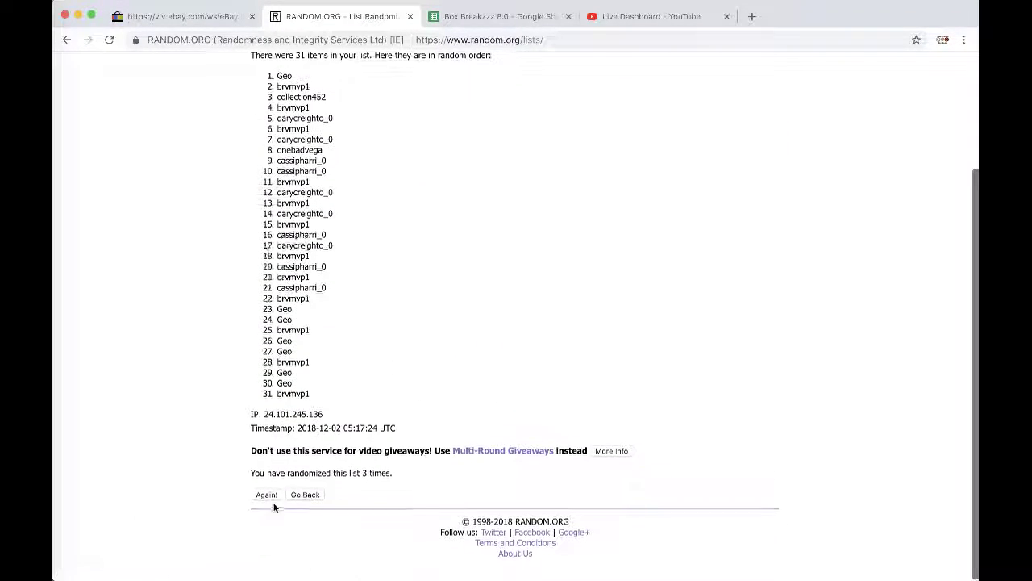
{"action": "left_click", "coordinate": [264, 500]}
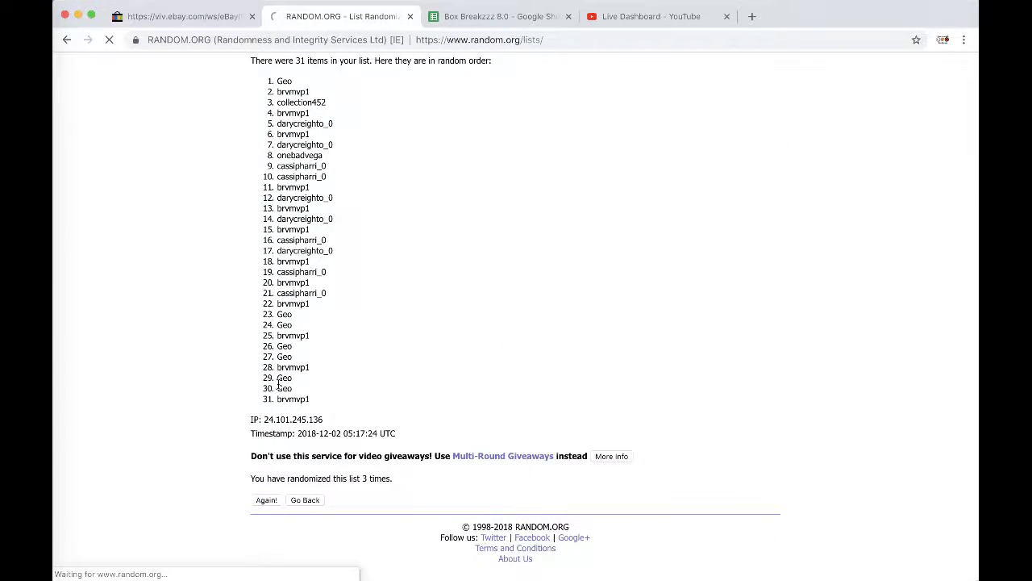
{"action": "left_click", "coordinate": [266, 499]}
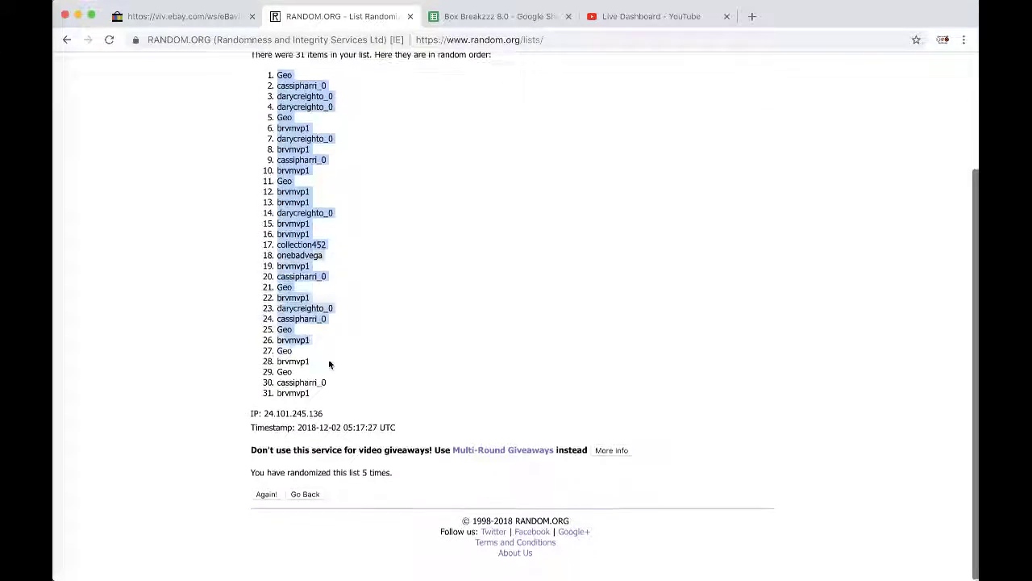
{"action": "left_click_drag", "start_coordinate": [313, 250], "coordinate": [337, 397]}
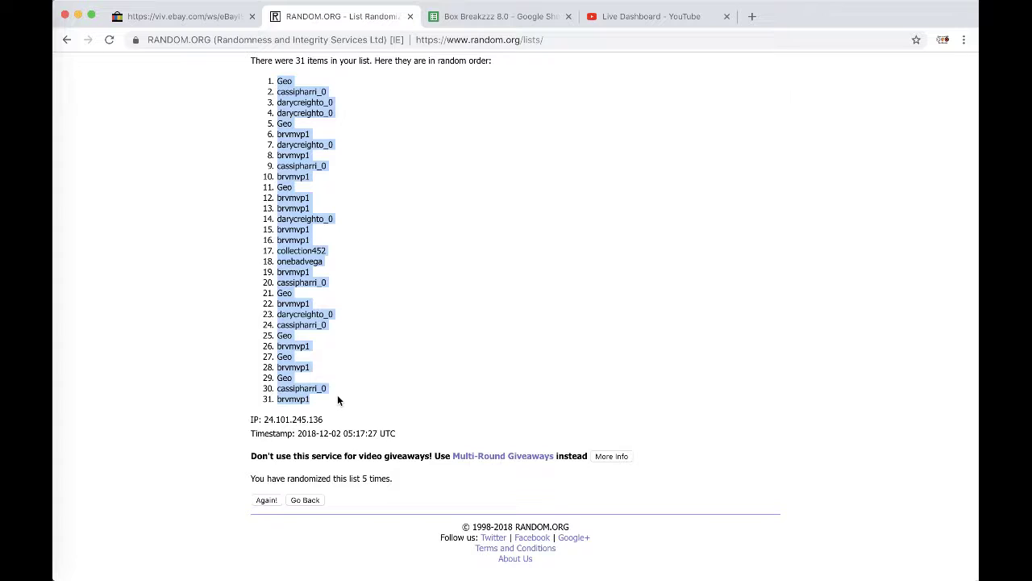
Paste the shuffled names into column B at font size 18.
{"action": "left_click", "coordinate": [473, 18]}
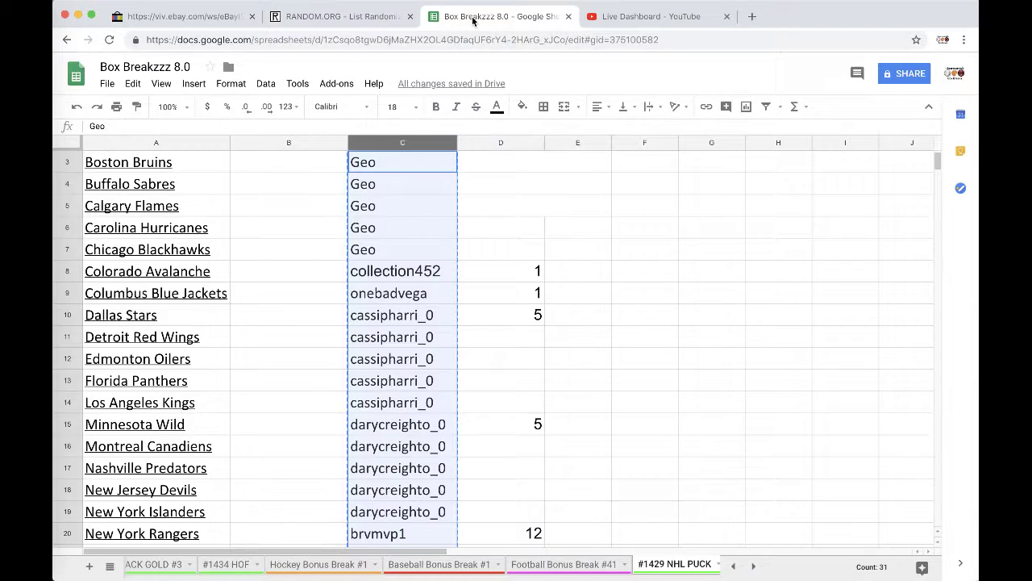
{"action": "left_click", "coordinate": [292, 140]}
{"action": "key", "text": "ctrl+v"}
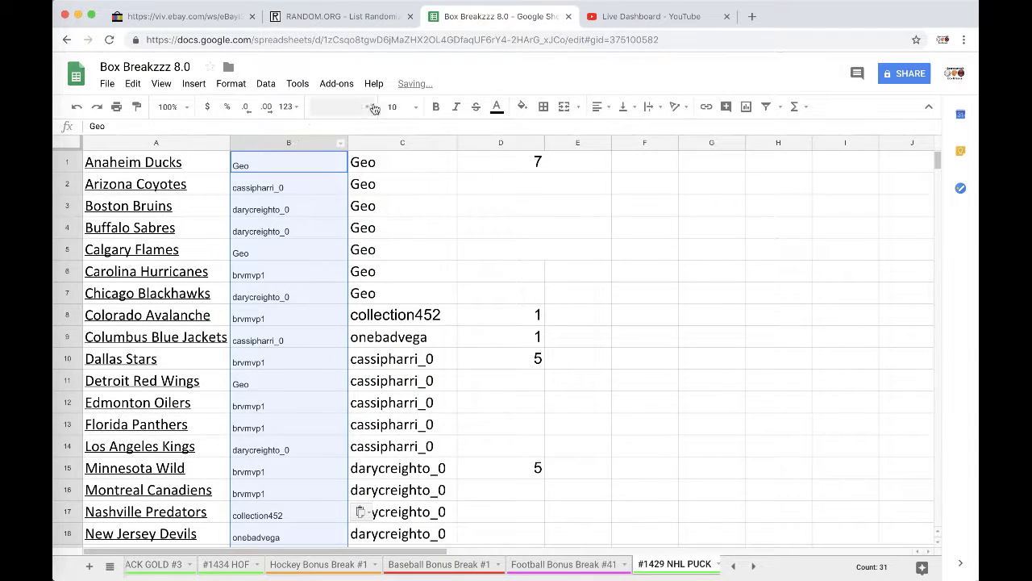
{"action": "left_click", "coordinate": [392, 106]}
{"action": "left_click", "coordinate": [422, 277]}
Step down column B checking each team's owner, then scroll back to row 1.
{"action": "left_click", "coordinate": [281, 166]}
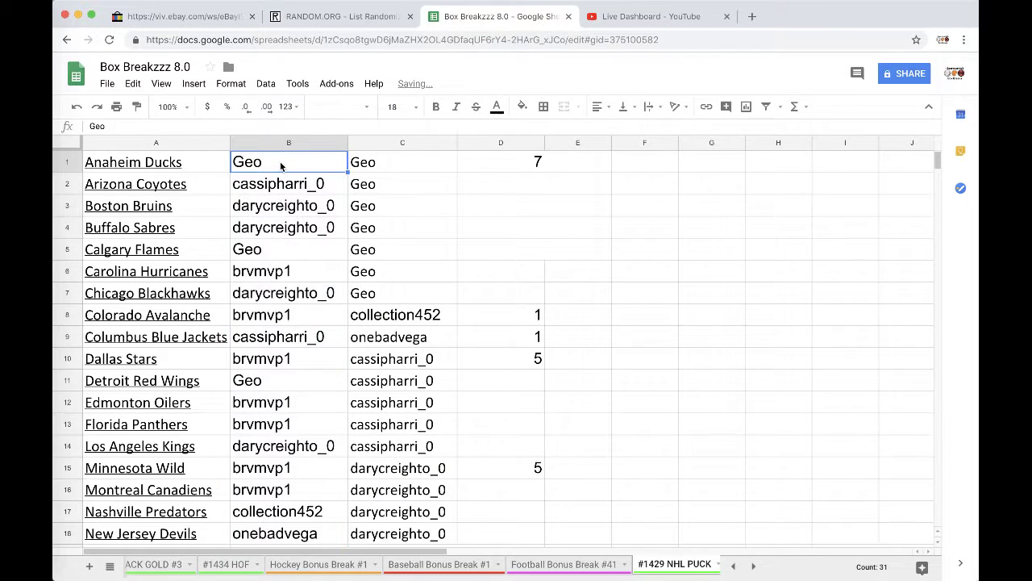
{"action": "key", "text": "Down"}
{"action": "key", "text": "Down"}
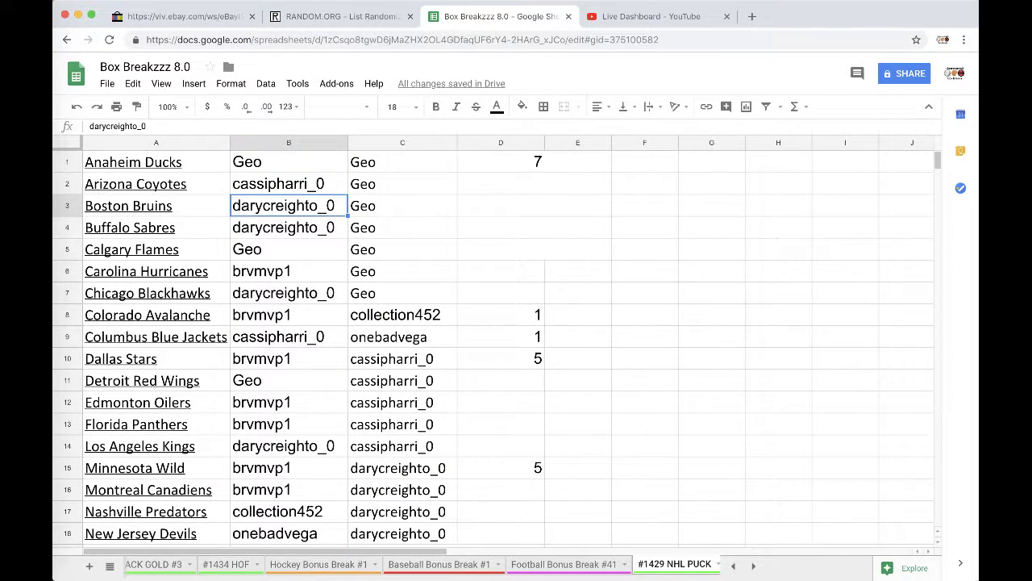
{"action": "key", "text": "Down"}
{"action": "key", "text": "Down"}
{"action": "key", "text": "Down"}
{"action": "scroll", "coordinate": [516, 339], "scroll_direction": "down", "scroll_amount": 2}
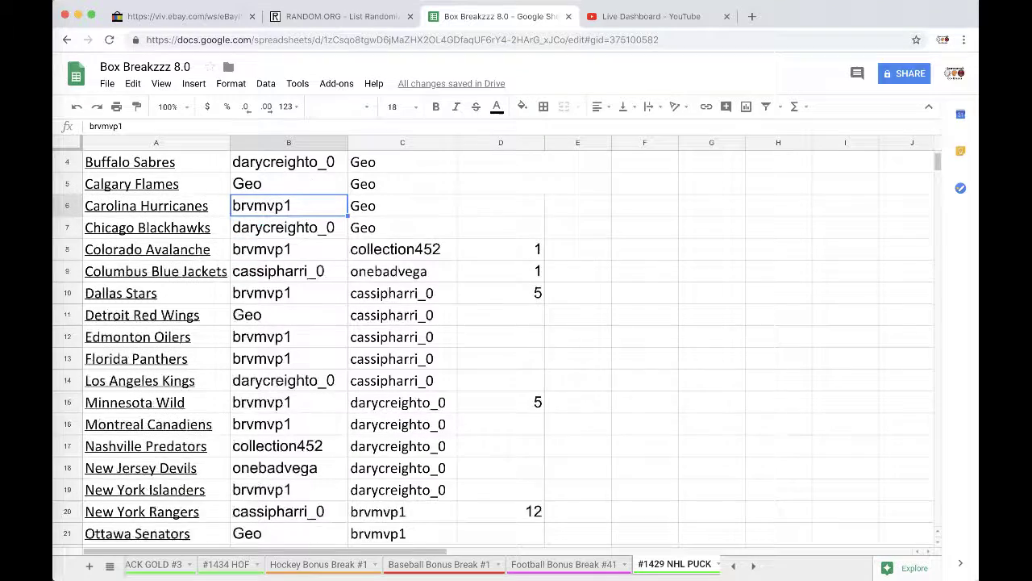
{"action": "scroll", "coordinate": [516, 338], "scroll_direction": "down", "scroll_amount": 1}
{"action": "key", "text": "Down"}
{"action": "key", "text": "Down"}
{"action": "key", "text": "Down"}
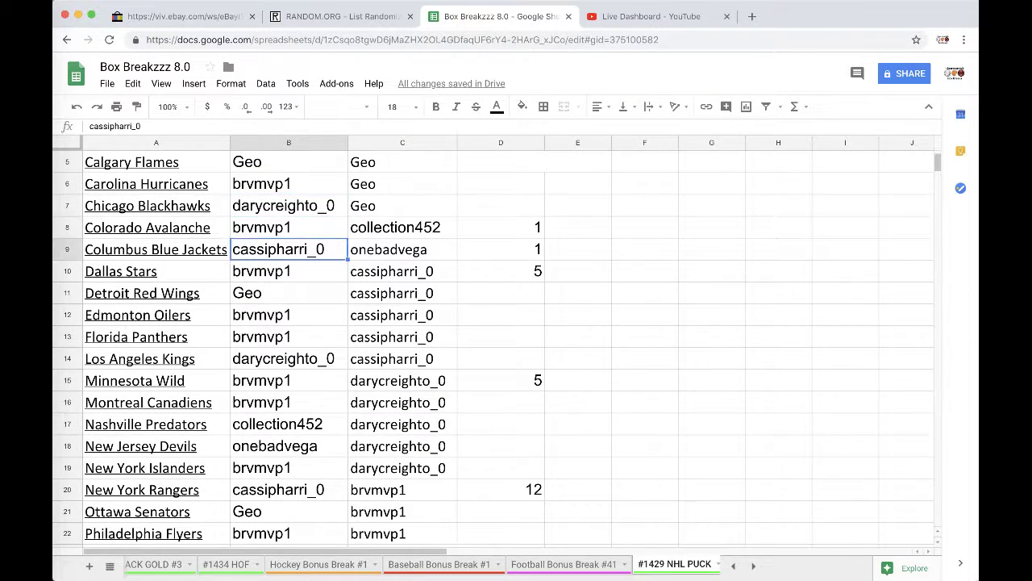
{"action": "key", "text": "Down"}
{"action": "scroll", "coordinate": [516, 339], "scroll_direction": "down", "scroll_amount": 2}
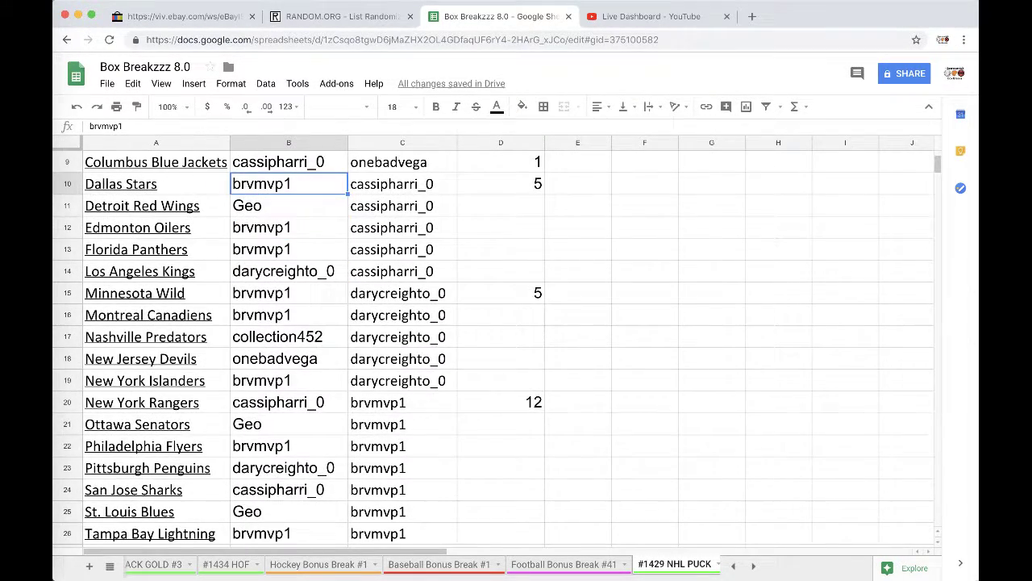
{"action": "key", "text": "Down"}
{"action": "key", "text": "Down"}
{"action": "key", "text": "Down"}
{"action": "key", "text": "Down"}
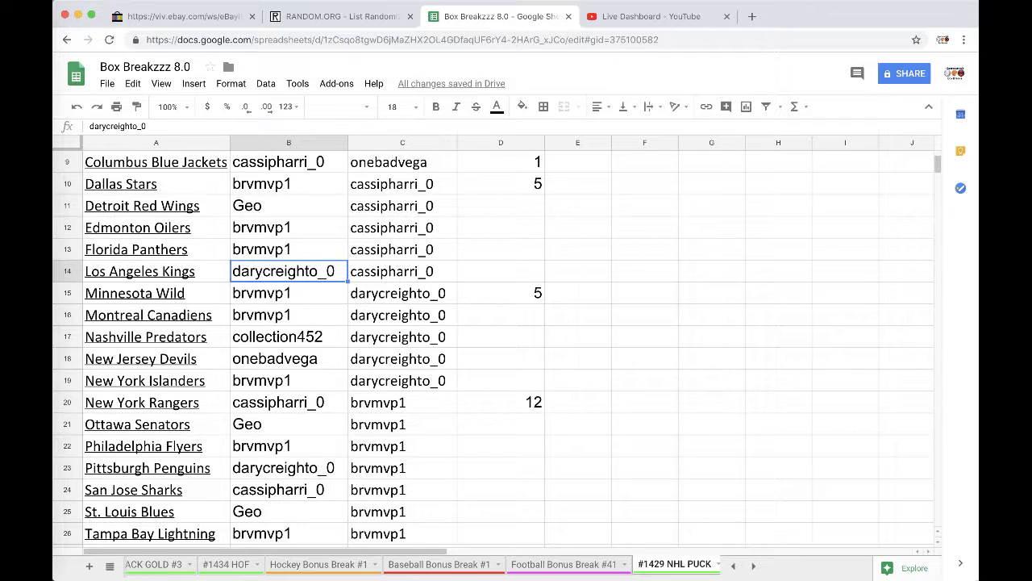
{"action": "key", "text": "Down"}
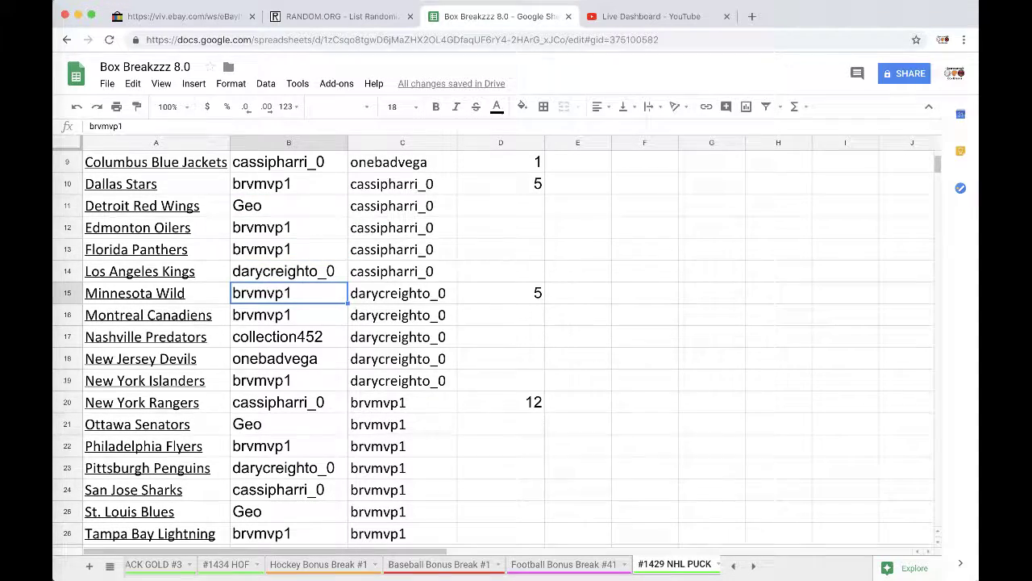
{"action": "scroll", "coordinate": [516, 339], "scroll_direction": "down", "scroll_amount": 3}
{"action": "key", "text": "Down"}
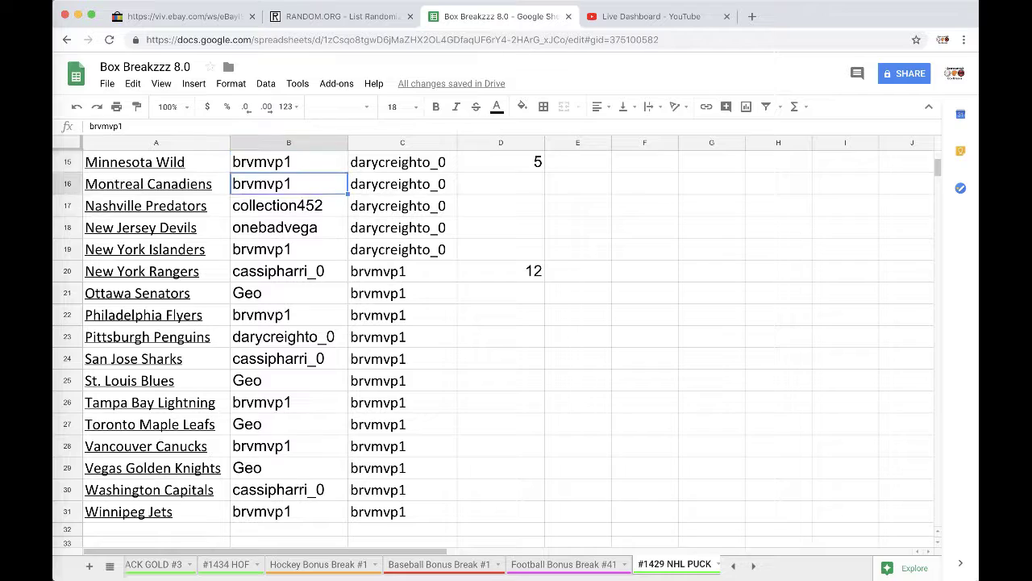
{"action": "key", "text": "Down"}
{"action": "key", "text": "Down"}
{"action": "key", "text": "Down"}
{"action": "key", "text": "Down"}
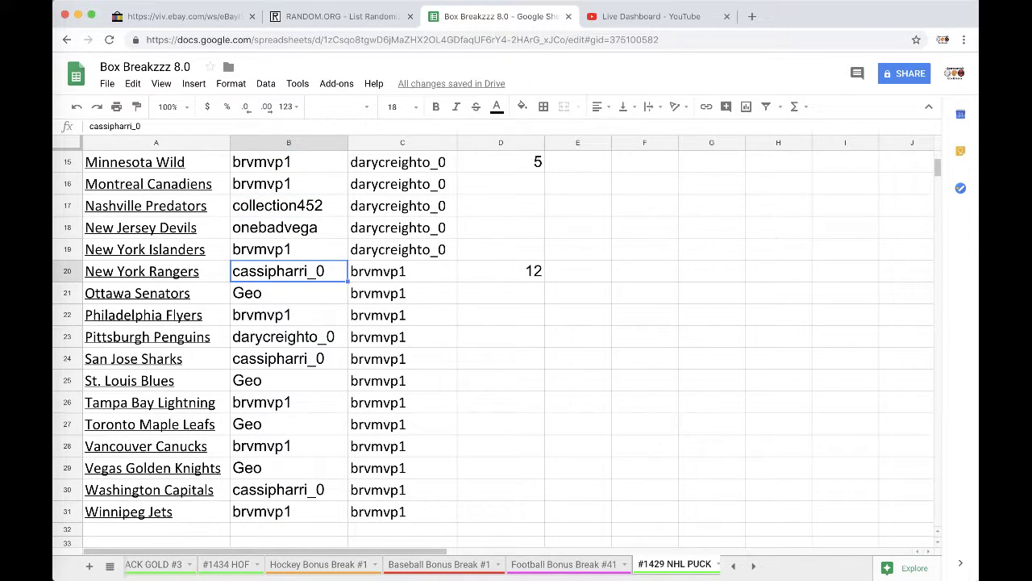
{"action": "key", "text": "Down"}
{"action": "key", "text": "Down"}
{"action": "key", "text": "Down"}
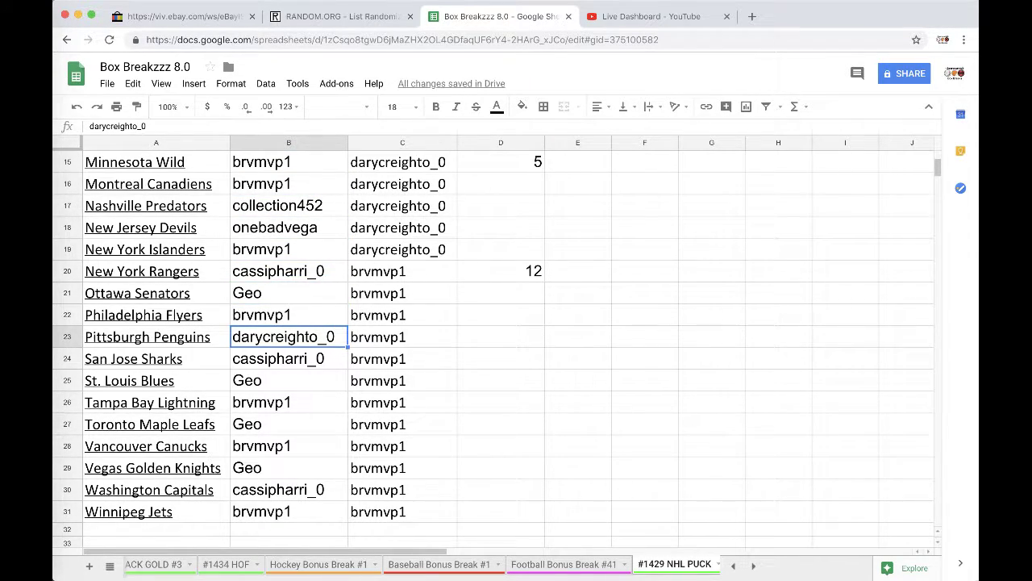
{"action": "scroll", "coordinate": [516, 339], "scroll_direction": "down", "scroll_amount": 2}
{"action": "key", "text": "Down"}
{"action": "key", "text": "Down"}
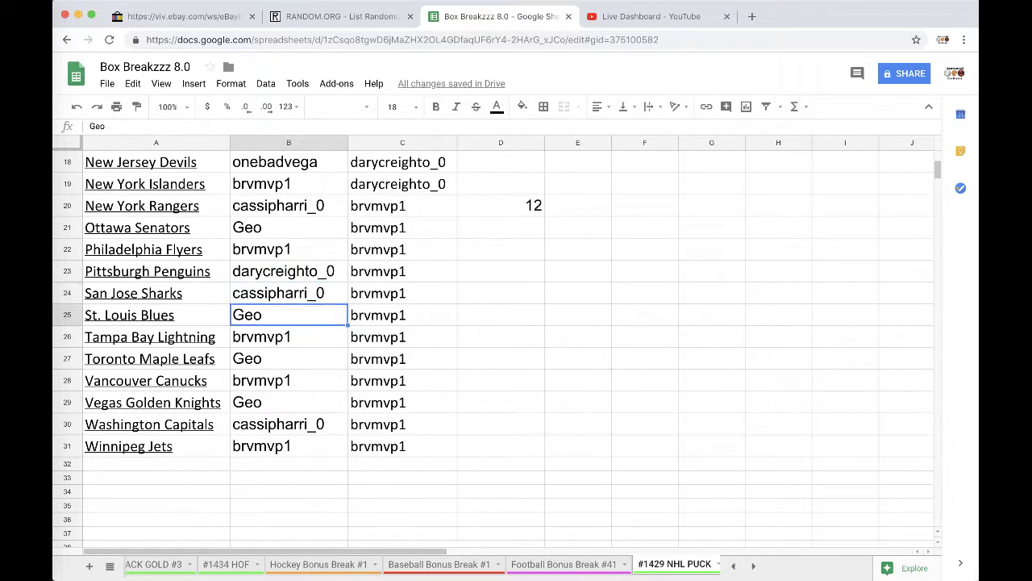
{"action": "key", "text": "Down"}
{"action": "key", "text": "Down"}
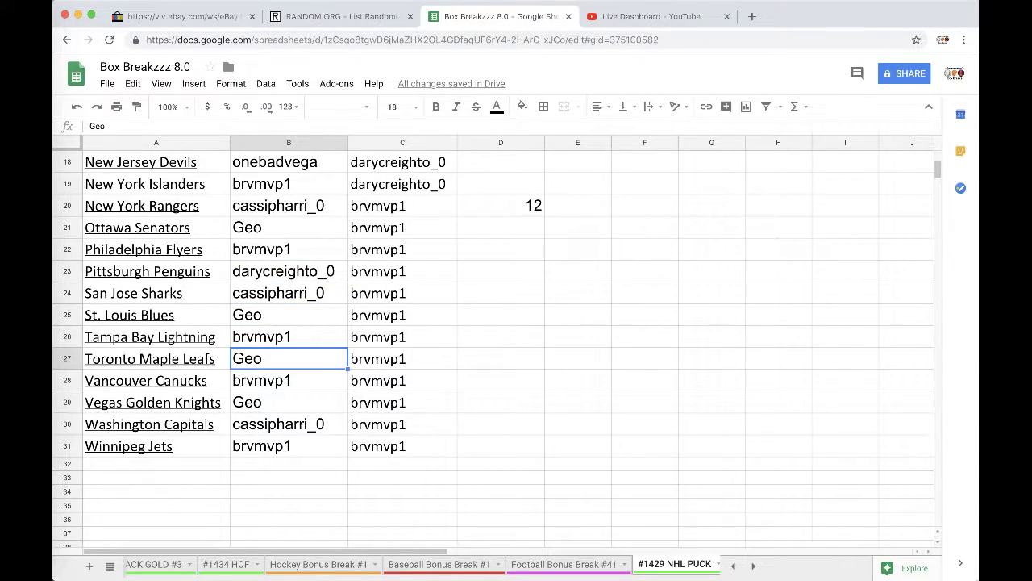
{"action": "key", "text": "Down"}
{"action": "key", "text": "Down"}
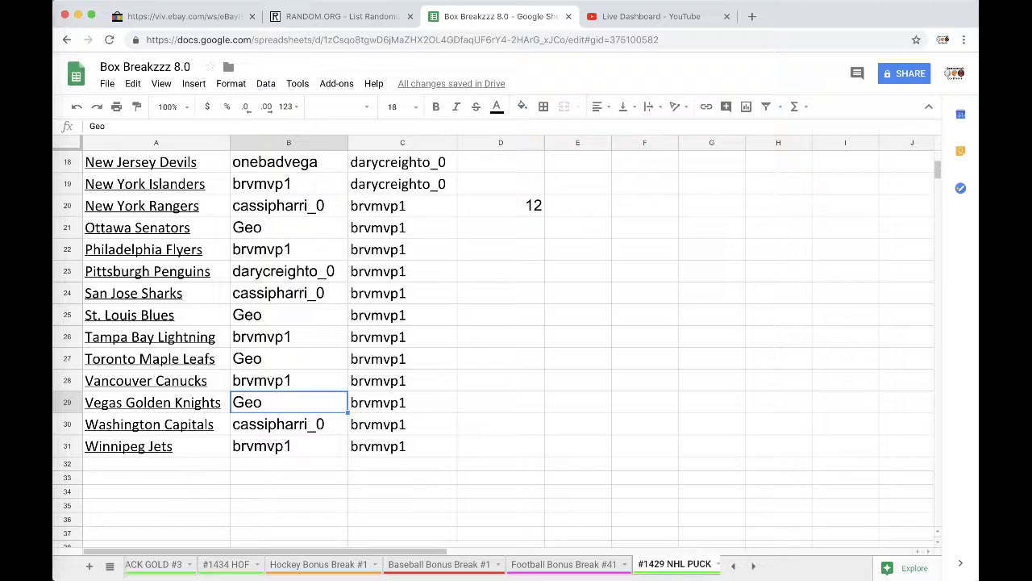
{"action": "key", "text": "Down"}
{"action": "key", "text": "Down"}
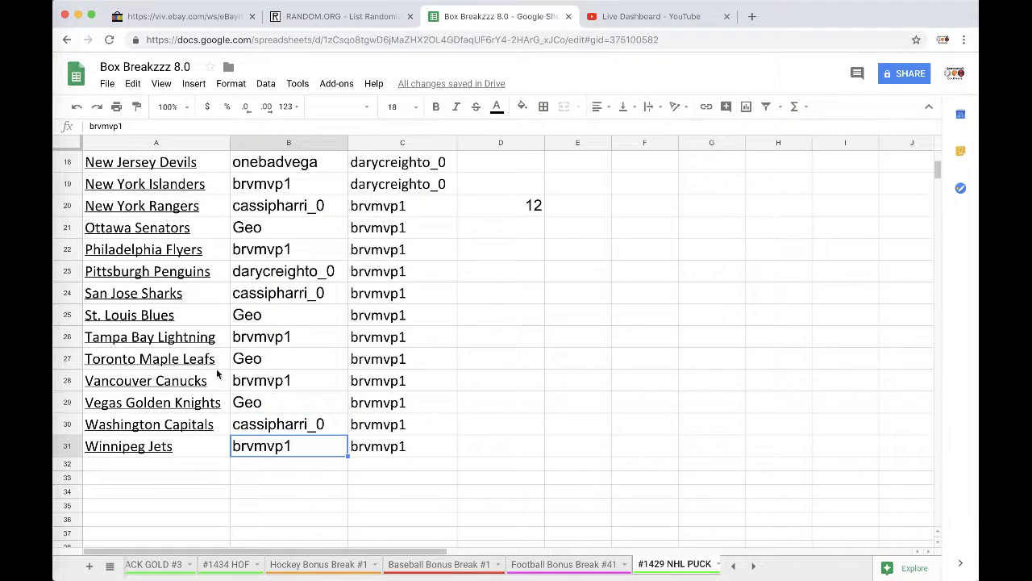
{"action": "scroll", "coordinate": [242, 443], "scroll_direction": "up", "scroll_amount": 1}
{"action": "scroll", "coordinate": [242, 442], "scroll_direction": "up", "scroll_amount": 1}
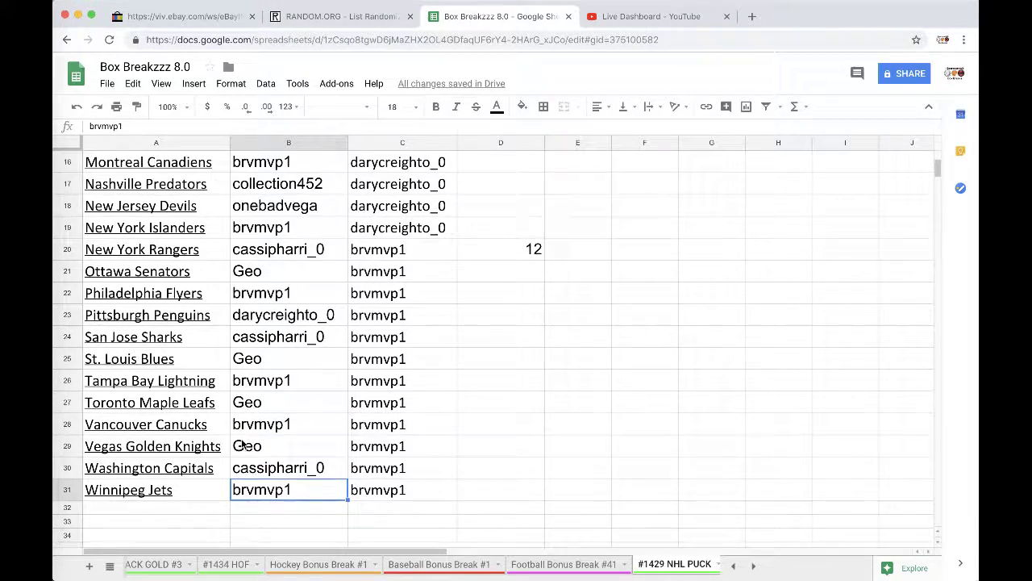
{"action": "scroll", "coordinate": [242, 442], "scroll_direction": "up", "scroll_amount": 1}
{"action": "scroll", "coordinate": [242, 443], "scroll_direction": "up", "scroll_amount": 1}
{"action": "scroll", "coordinate": [242, 442], "scroll_direction": "up", "scroll_amount": 2}
{"action": "scroll", "coordinate": [242, 442], "scroll_direction": "up", "scroll_amount": 1}
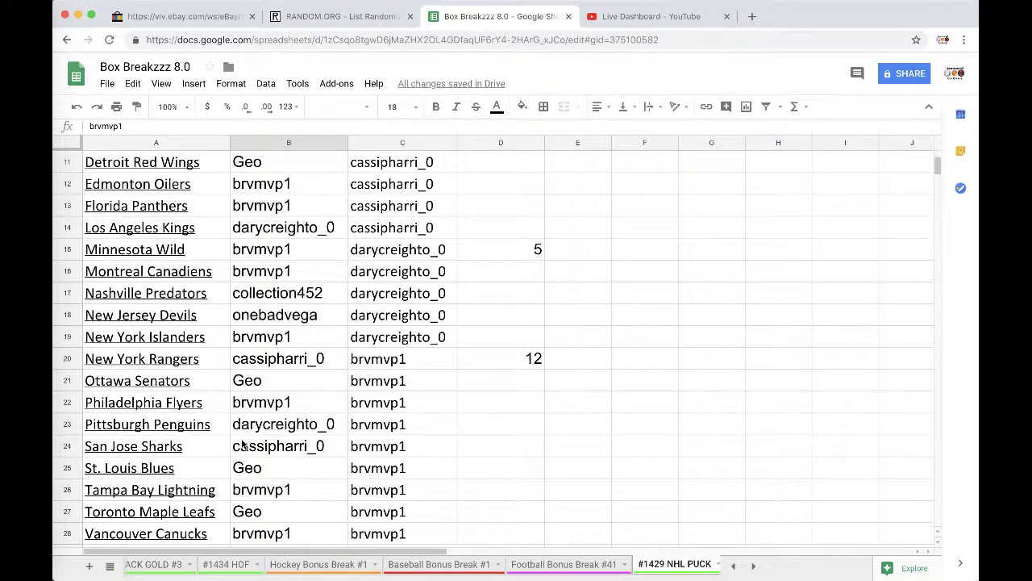
{"action": "scroll", "coordinate": [242, 443], "scroll_direction": "up", "scroll_amount": 3}
{"action": "scroll", "coordinate": [242, 442], "scroll_direction": "up", "scroll_amount": 1}
{"action": "scroll", "coordinate": [242, 443], "scroll_direction": "up", "scroll_amount": 2}
{"action": "scroll", "coordinate": [242, 442], "scroll_direction": "up", "scroll_amount": 4}
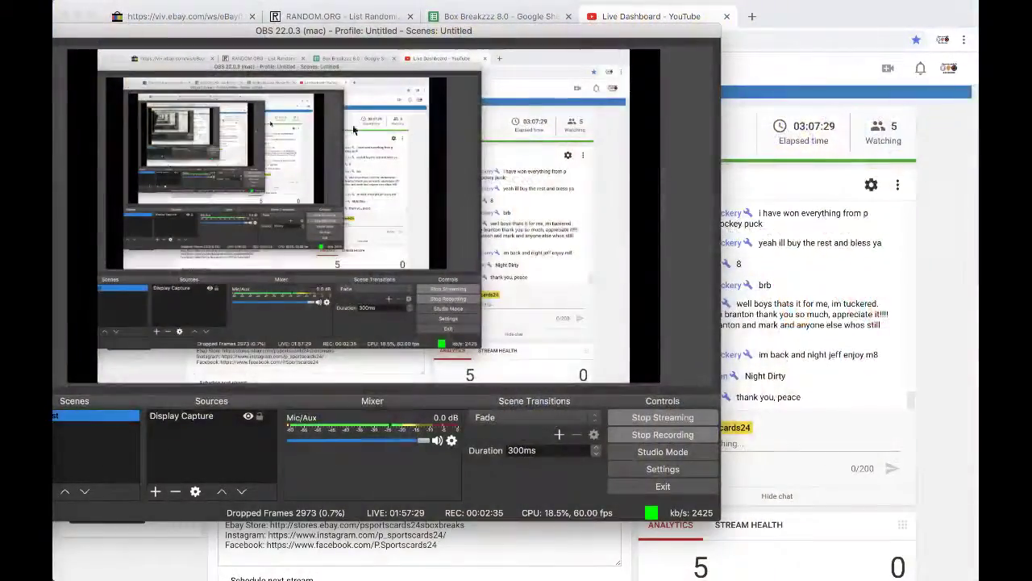
Bold Geo, the Toronto Maple Leafs owner in B27, and select all column C owners.
{"action": "left_click", "coordinate": [465, 16]}
{"action": "scroll", "coordinate": [216, 341], "scroll_direction": "down", "scroll_amount": 5}
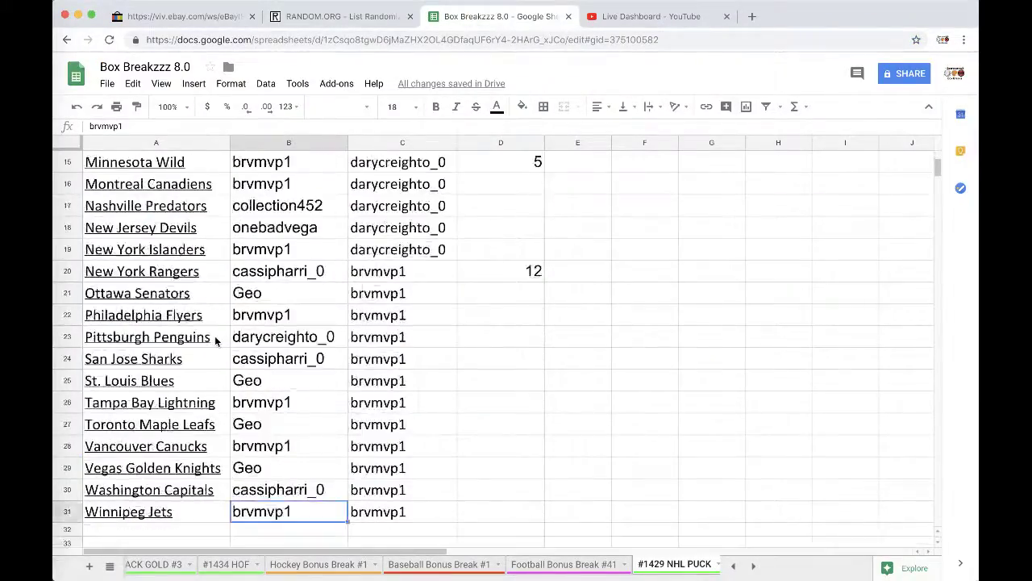
{"action": "scroll", "coordinate": [210, 330], "scroll_direction": "down", "scroll_amount": 1}
{"action": "left_click", "coordinate": [286, 407]}
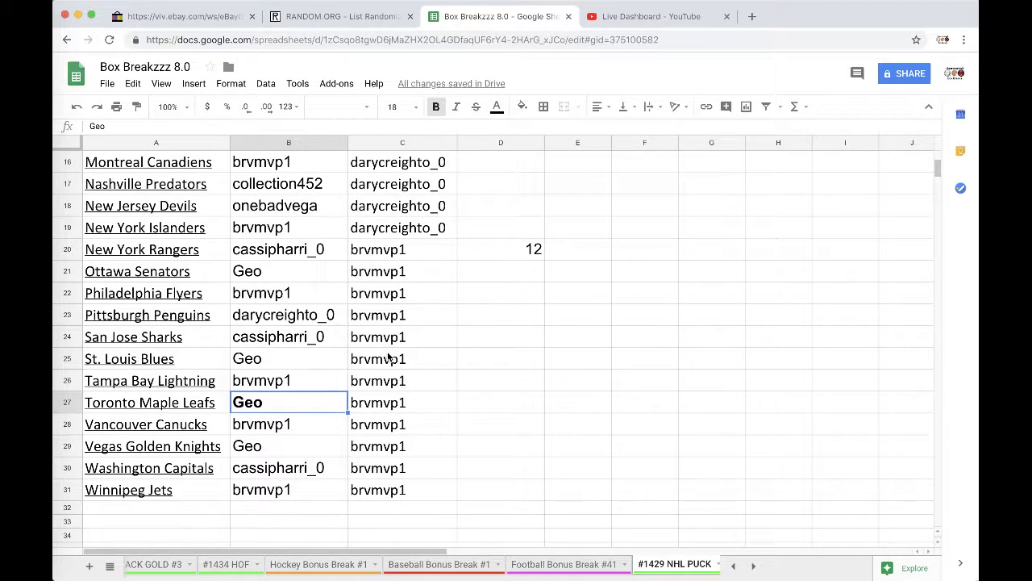
{"action": "scroll", "coordinate": [388, 358], "scroll_direction": "up", "scroll_amount": 1}
{"action": "scroll", "coordinate": [417, 206], "scroll_direction": "up", "scroll_amount": 4}
{"action": "left_click", "coordinate": [399, 143]}
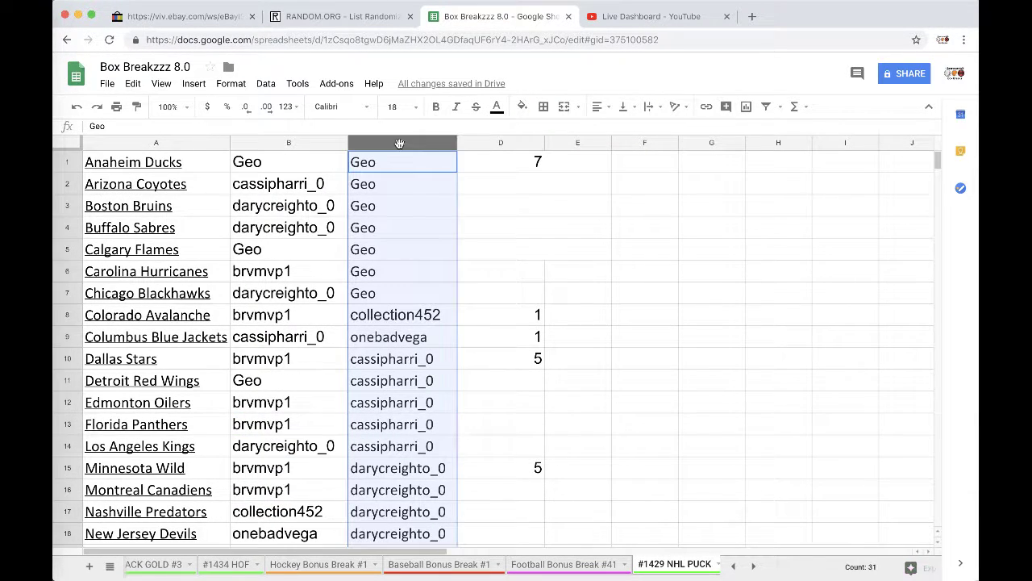
Reload RANDOM.ORG and shuffle the 31 pasted owners five times, putting Geo first.
{"action": "left_click", "coordinate": [401, 18]}
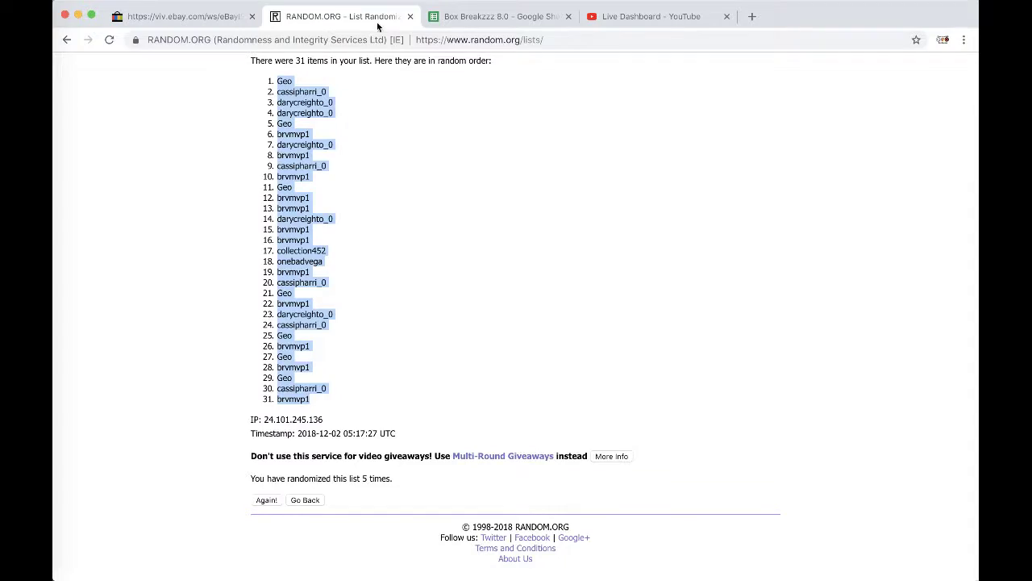
{"action": "left_click", "coordinate": [465, 41]}
{"action": "key", "text": "Return"}
{"action": "left_click", "coordinate": [329, 370]}
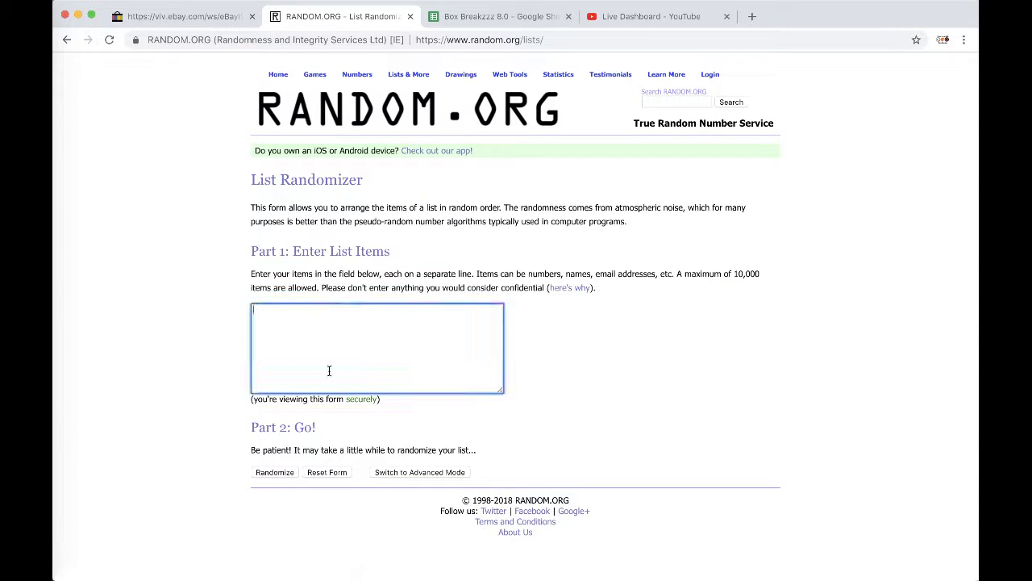
{"action": "left_click", "coordinate": [283, 474]}
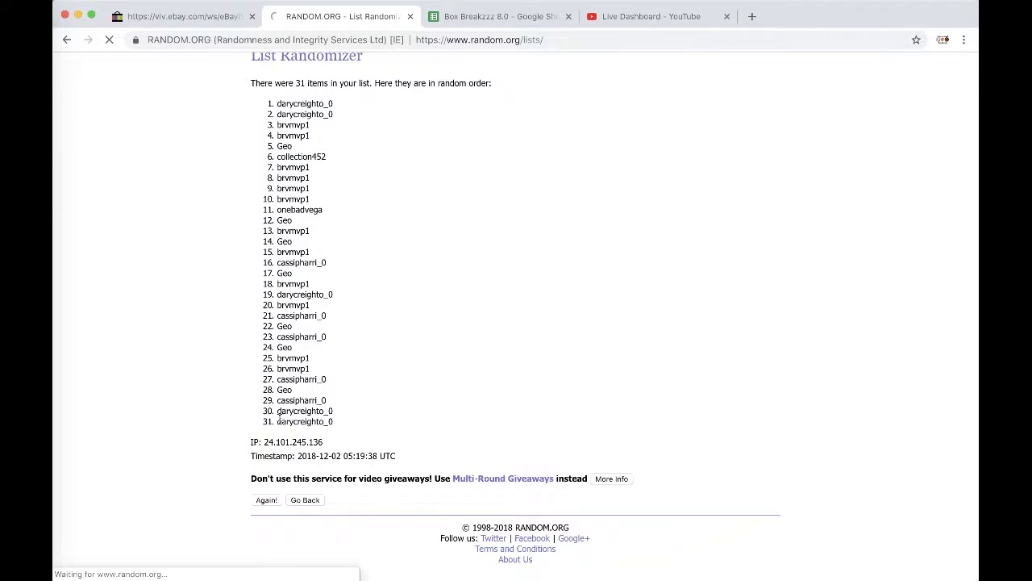
{"action": "left_click", "coordinate": [264, 498]}
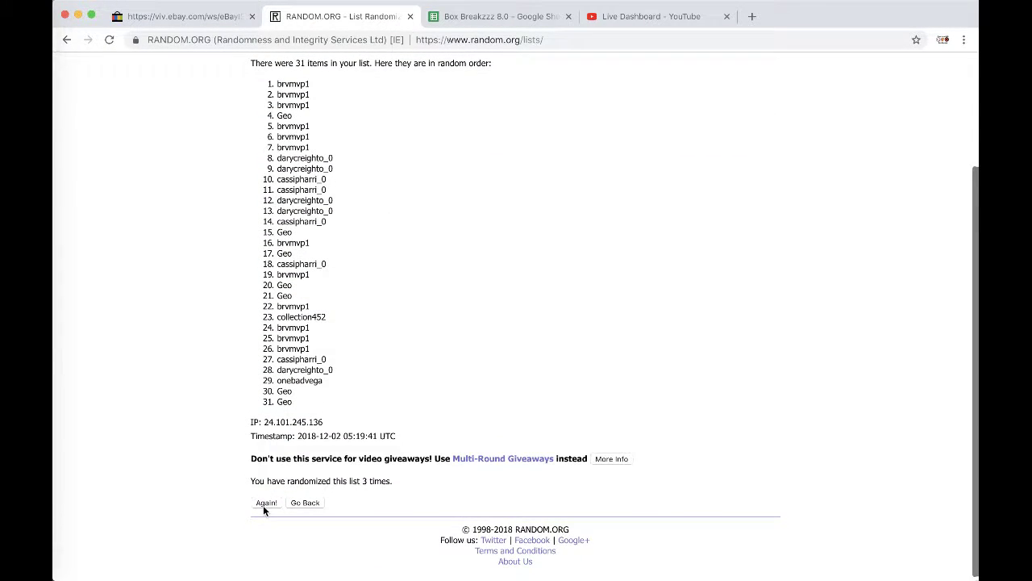
{"action": "left_click", "coordinate": [263, 501]}
{"action": "scroll", "coordinate": [261, 520], "scroll_direction": "down", "scroll_amount": 1}
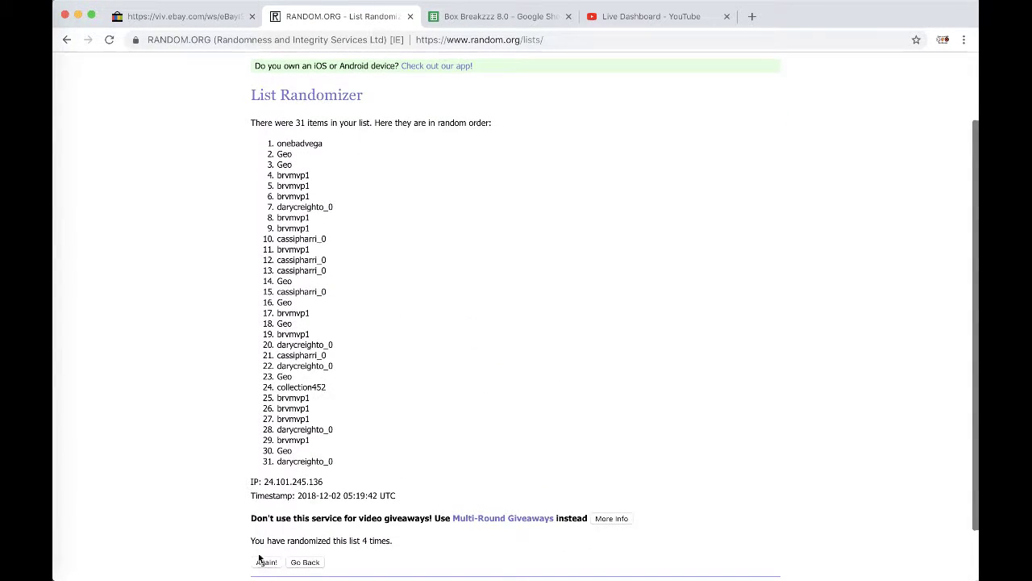
{"action": "left_click", "coordinate": [266, 560]}
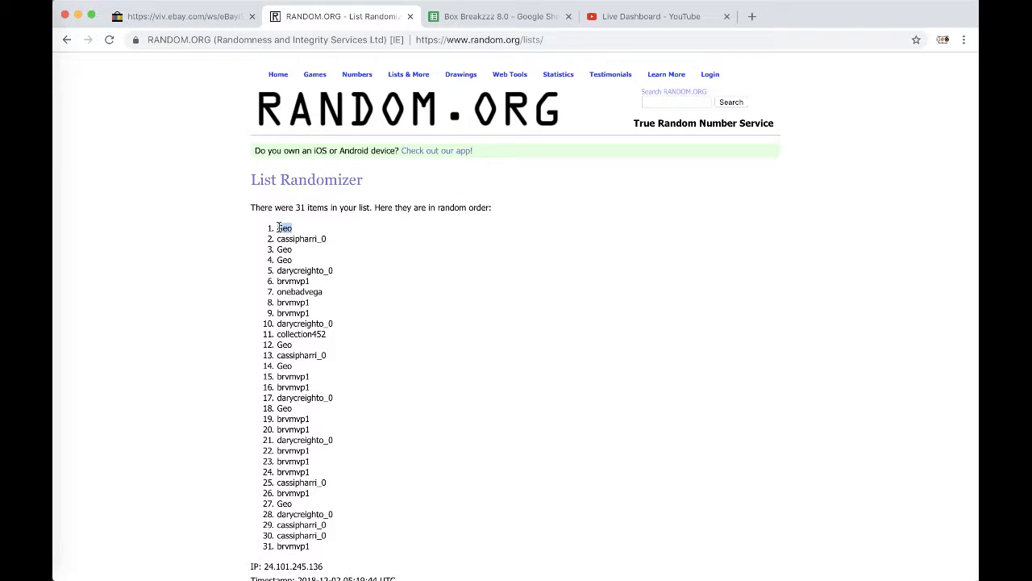
{"action": "scroll", "coordinate": [278, 229], "scroll_direction": "down", "scroll_amount": 3}
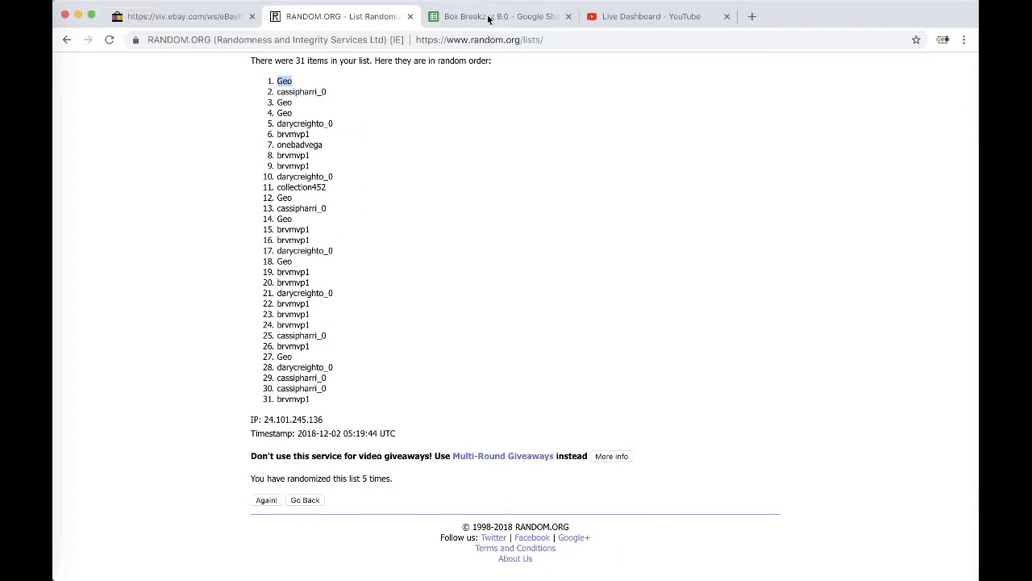
{"action": "key", "text": "ctrl+Tab"}
{"action": "left_click", "coordinate": [336, 566]}
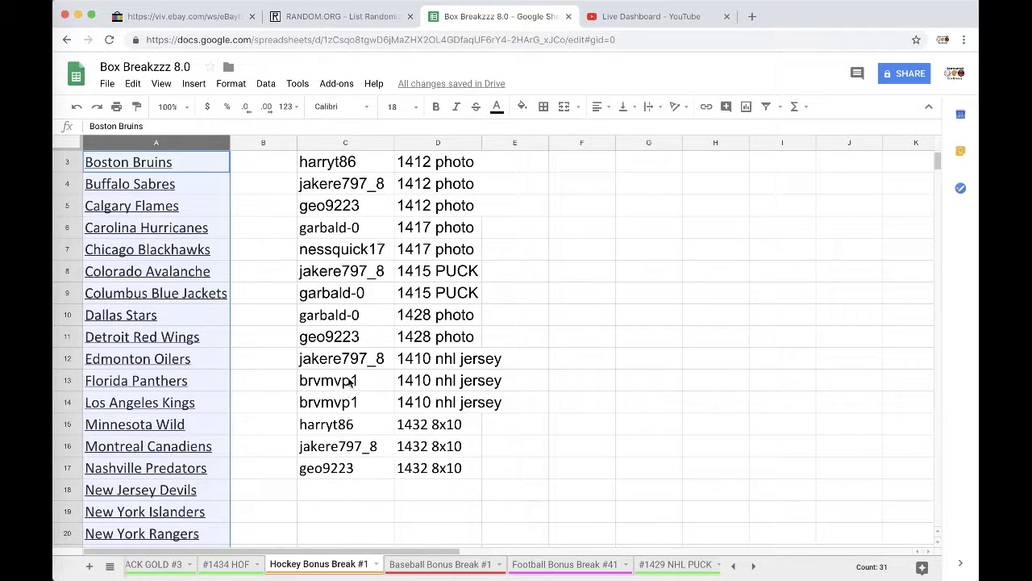
{"action": "scroll", "coordinate": [342, 466], "scroll_direction": "down", "scroll_amount": 3}
{"action": "left_click", "coordinate": [328, 339]}
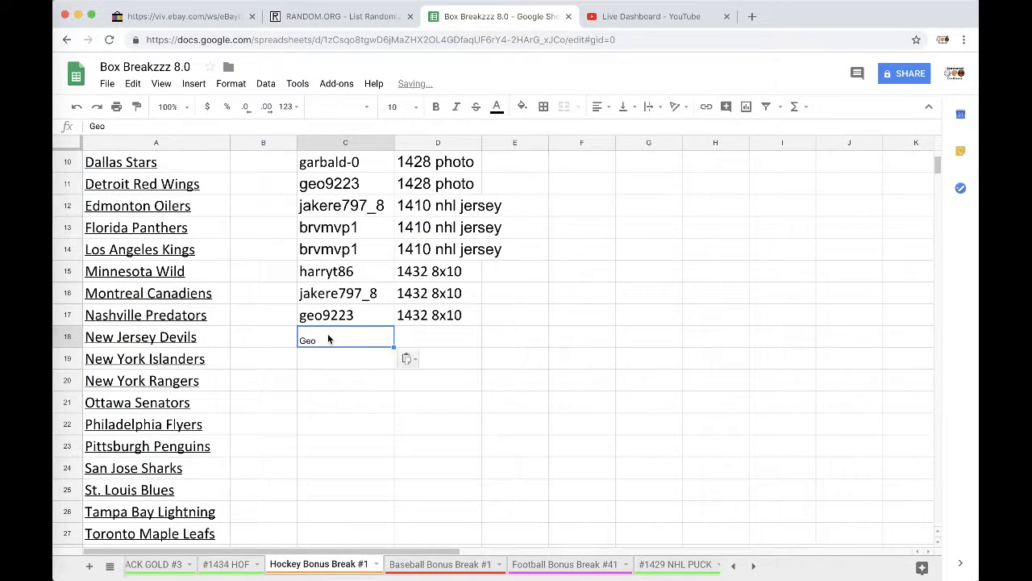
{"action": "left_click", "coordinate": [411, 359]}
{"action": "scroll", "coordinate": [334, 326], "scroll_direction": "up", "scroll_amount": 3}
{"action": "scroll", "coordinate": [334, 332], "scroll_direction": "up", "scroll_amount": 1}
{"action": "left_click", "coordinate": [329, 204]}
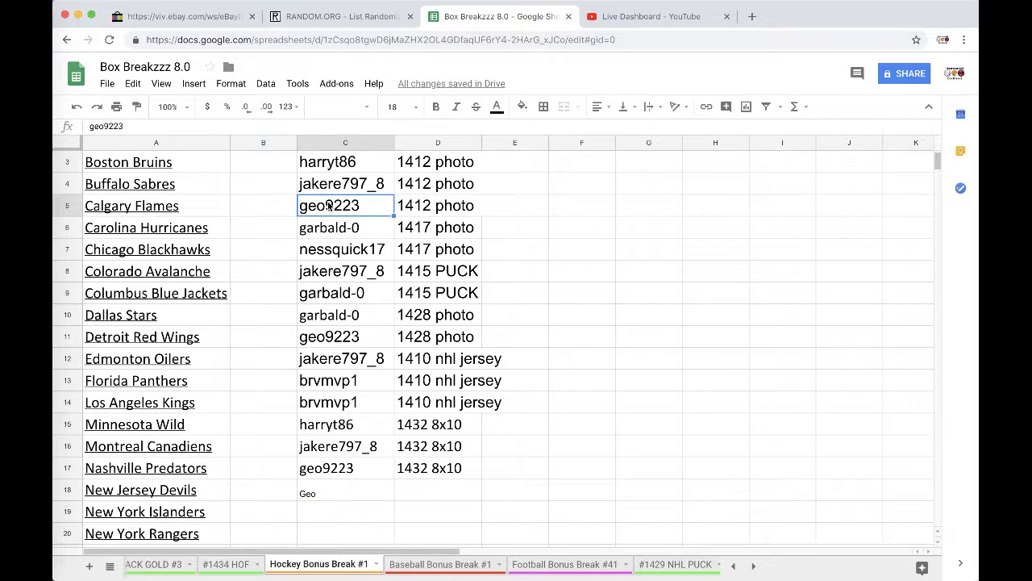
{"action": "key", "text": "ctrl+c"}
{"action": "scroll", "coordinate": [327, 242], "scroll_direction": "down", "scroll_amount": 3}
{"action": "scroll", "coordinate": [323, 274], "scroll_direction": "down", "scroll_amount": 2}
{"action": "left_click", "coordinate": [321, 274]}
{"action": "key", "text": "ctrl+v"}
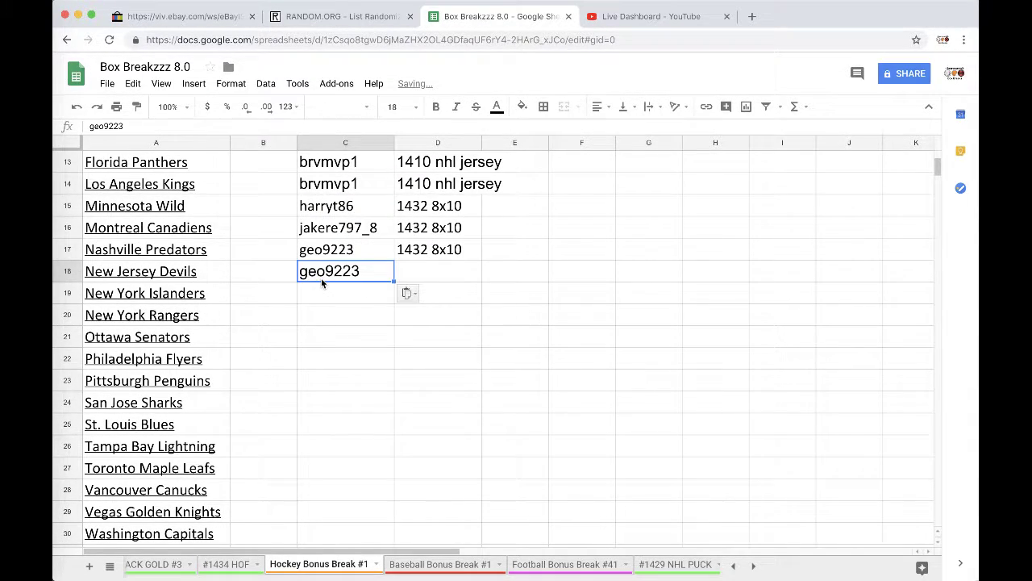
{"action": "left_click", "coordinate": [667, 564]}
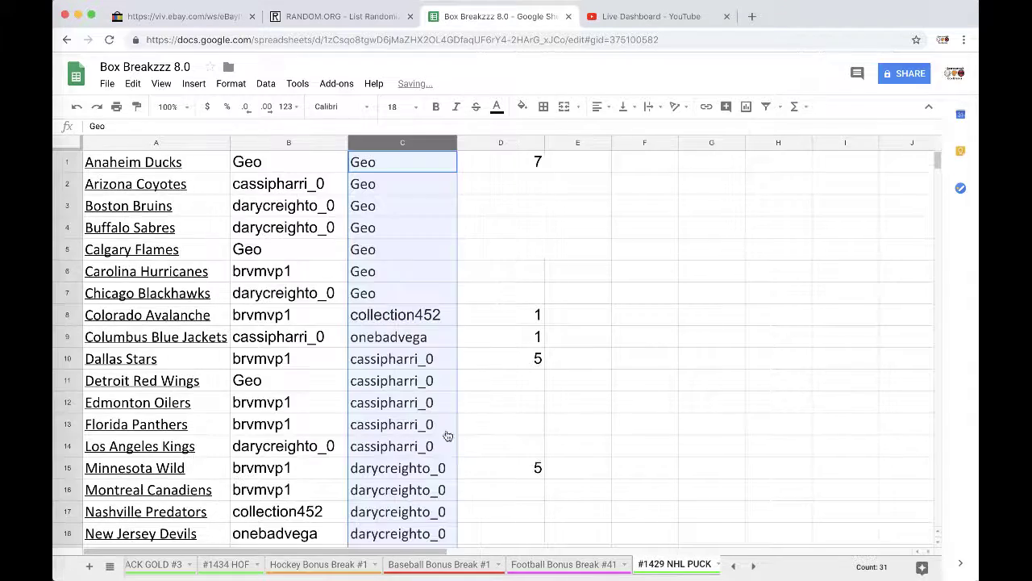
{"action": "left_click", "coordinate": [440, 425]}
{"action": "scroll", "coordinate": [415, 426], "scroll_direction": "down", "scroll_amount": 3}
{"action": "scroll", "coordinate": [411, 439], "scroll_direction": "down", "scroll_amount": 2}
{"action": "left_click", "coordinate": [408, 443]}
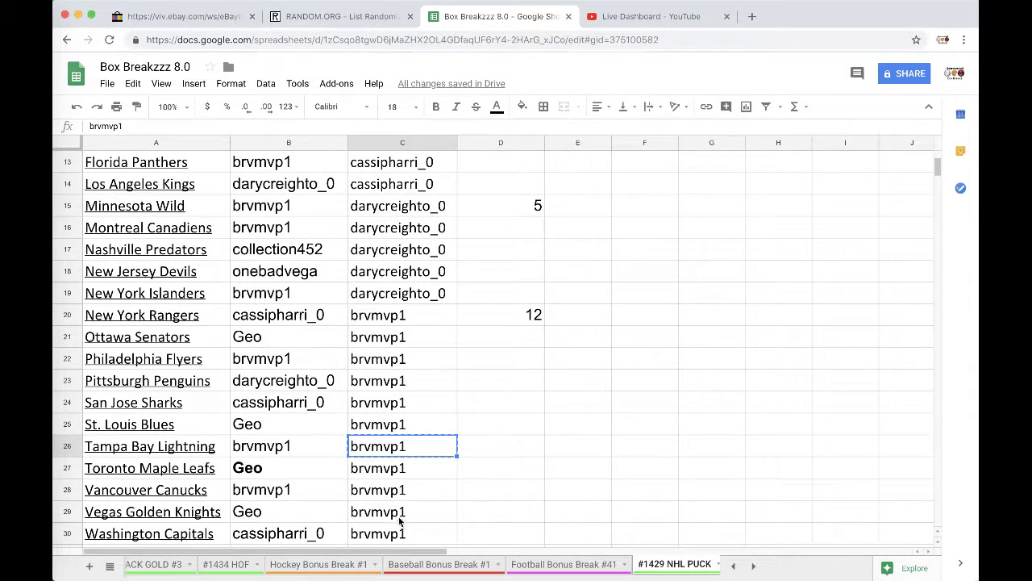
{"action": "left_click", "coordinate": [340, 565]}
{"action": "left_click", "coordinate": [315, 292]}
{"action": "key", "text": "ctrl+v"}
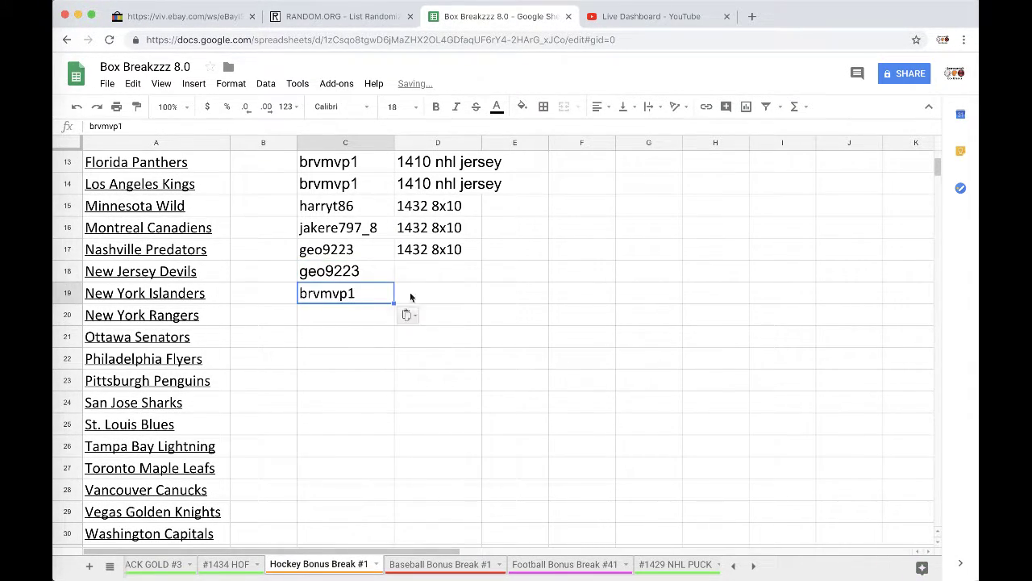
Enter '1429 NHL PUCK' as the prize in D18 and D19.
{"action": "left_click", "coordinate": [460, 276]}
{"action": "type", "text": "1429"}
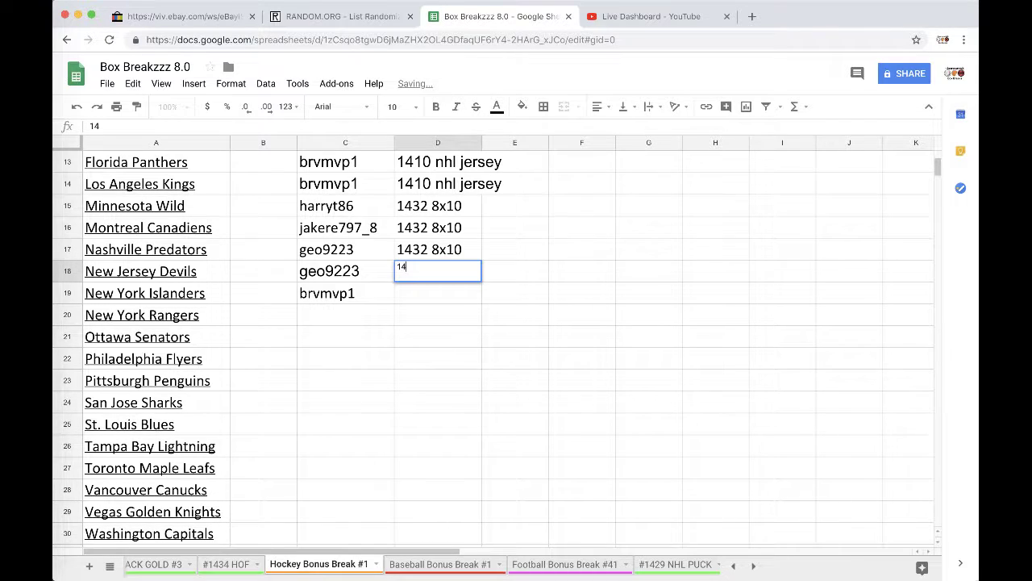
{"action": "type", "text": " NHL PU"}
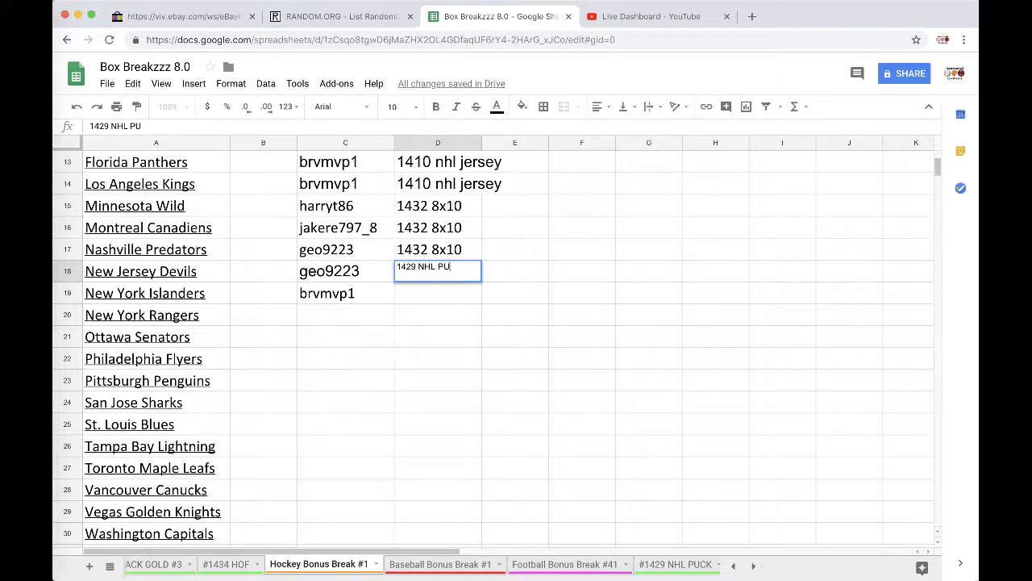
{"action": "left_click", "coordinate": [482, 323]}
{"action": "left_click", "coordinate": [434, 277]}
{"action": "key", "text": "ctrl+c"}
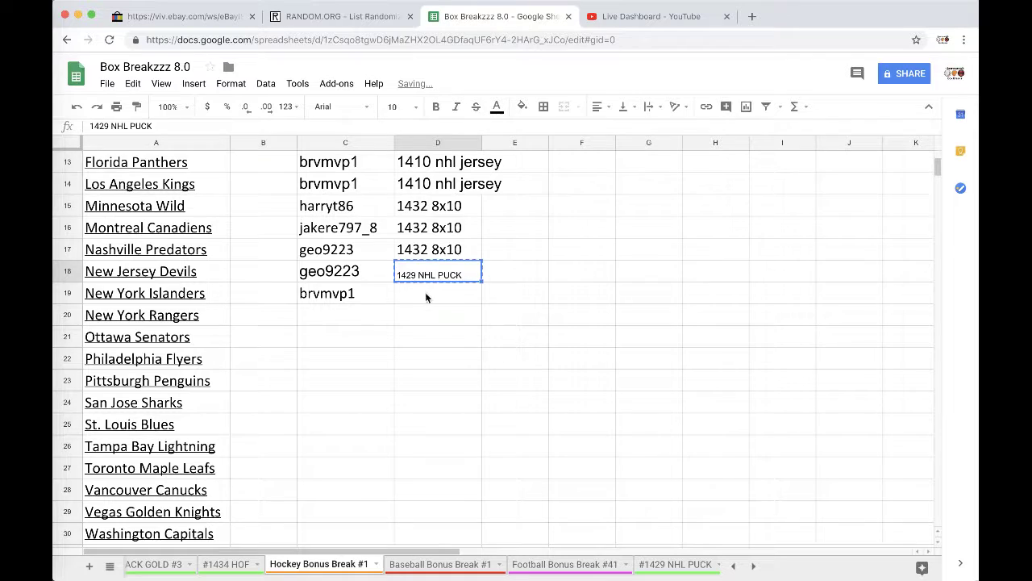
{"action": "key", "text": "ctrl+v"}
Format C18:D19 in Calibri at size 18.
{"action": "left_click_drag", "start_coordinate": [376, 274], "coordinate": [422, 295]}
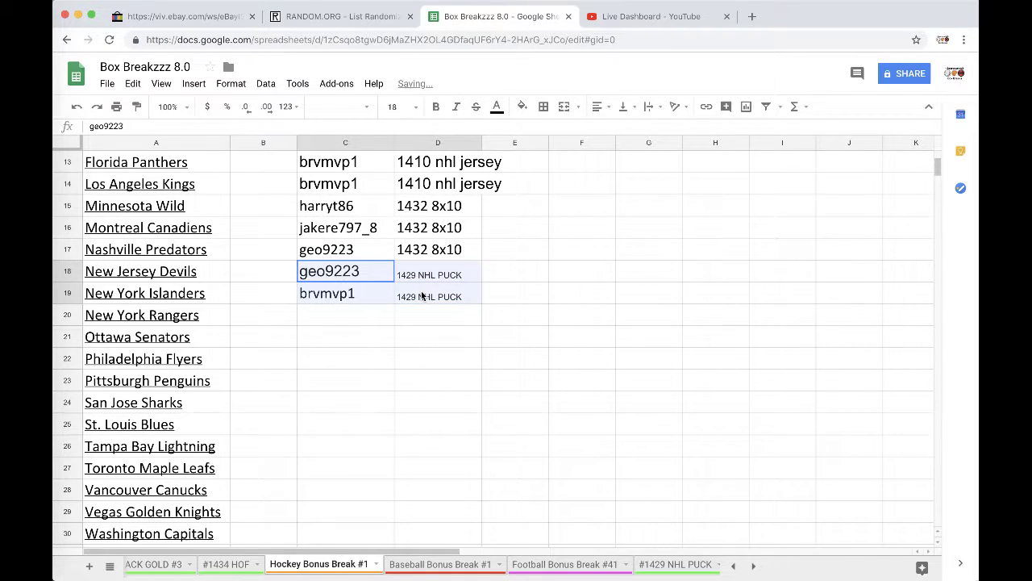
{"action": "left_click", "coordinate": [355, 107]}
{"action": "left_click", "coordinate": [363, 163]}
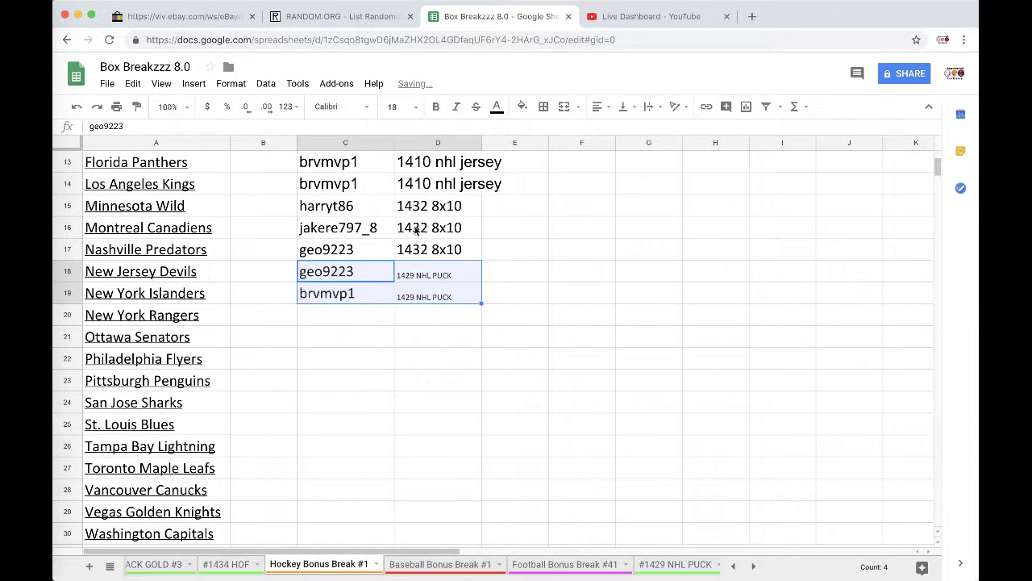
{"action": "left_click", "coordinate": [395, 107]}
{"action": "left_click", "coordinate": [396, 271]}
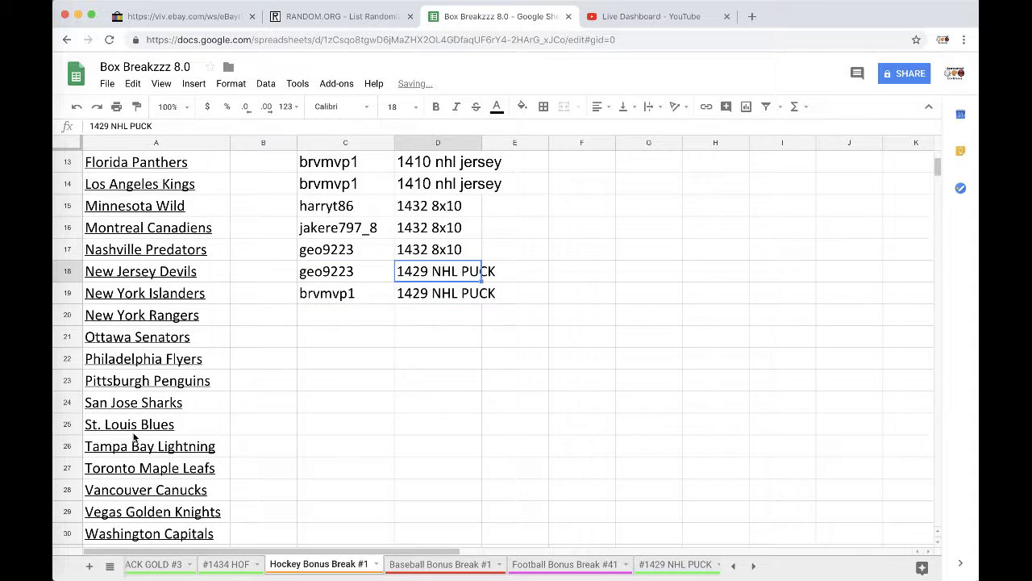